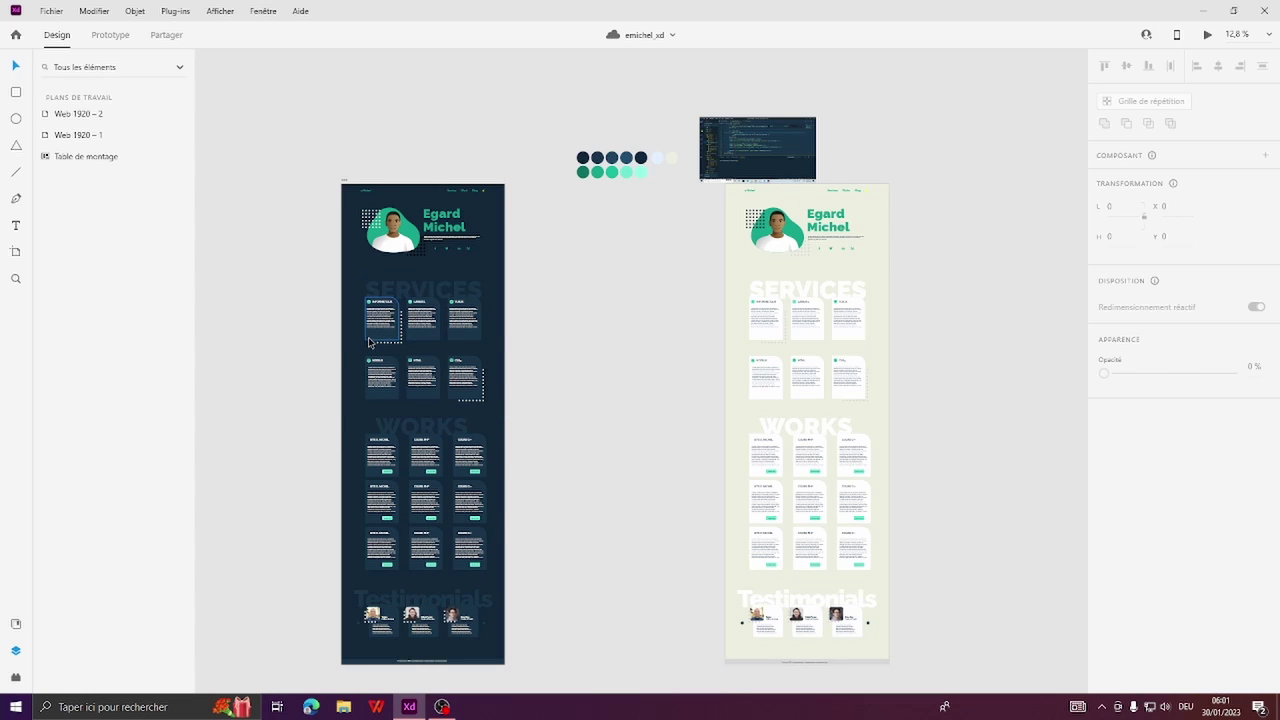
# Select the dark Web 1920 – 1 artboard on the canvas
pyautogui.scroll(3, 367, 342)
pyautogui.scroll(2, 367, 342)
pyautogui.scroll(2, 400, 300)
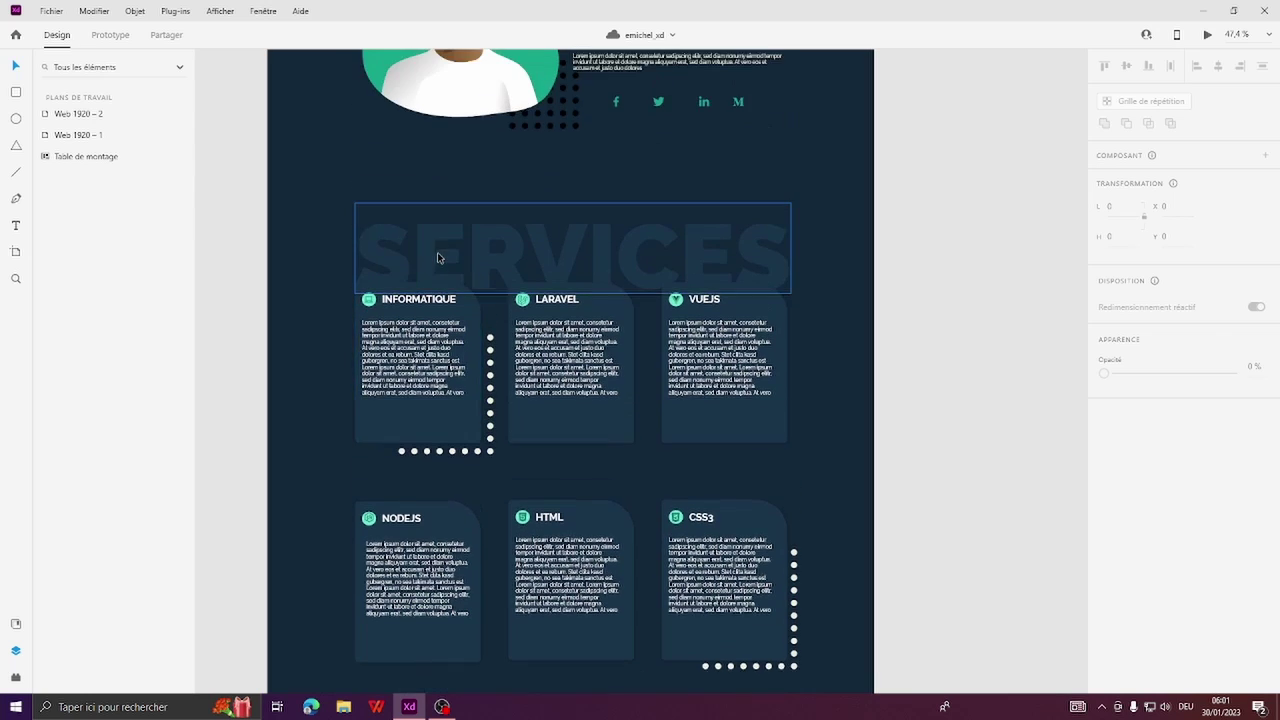
pyautogui.scroll(1, 437, 260)
pyautogui.scroll(2, 438, 261)
pyautogui.scroll(-3, 438, 261)
pyautogui.scroll(-1, 436, 265)
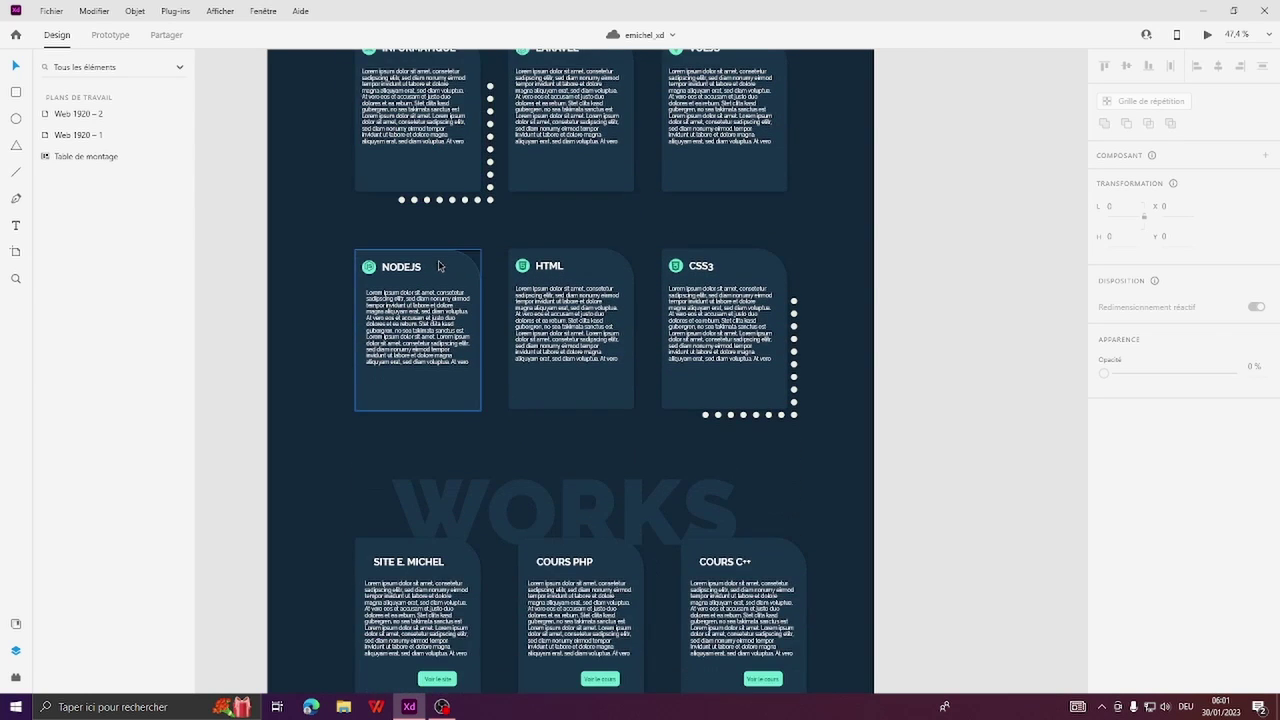
pyautogui.scroll(-1, 434, 268)
pyautogui.scroll(-3, 434, 268)
pyautogui.scroll(-3, 434, 268)
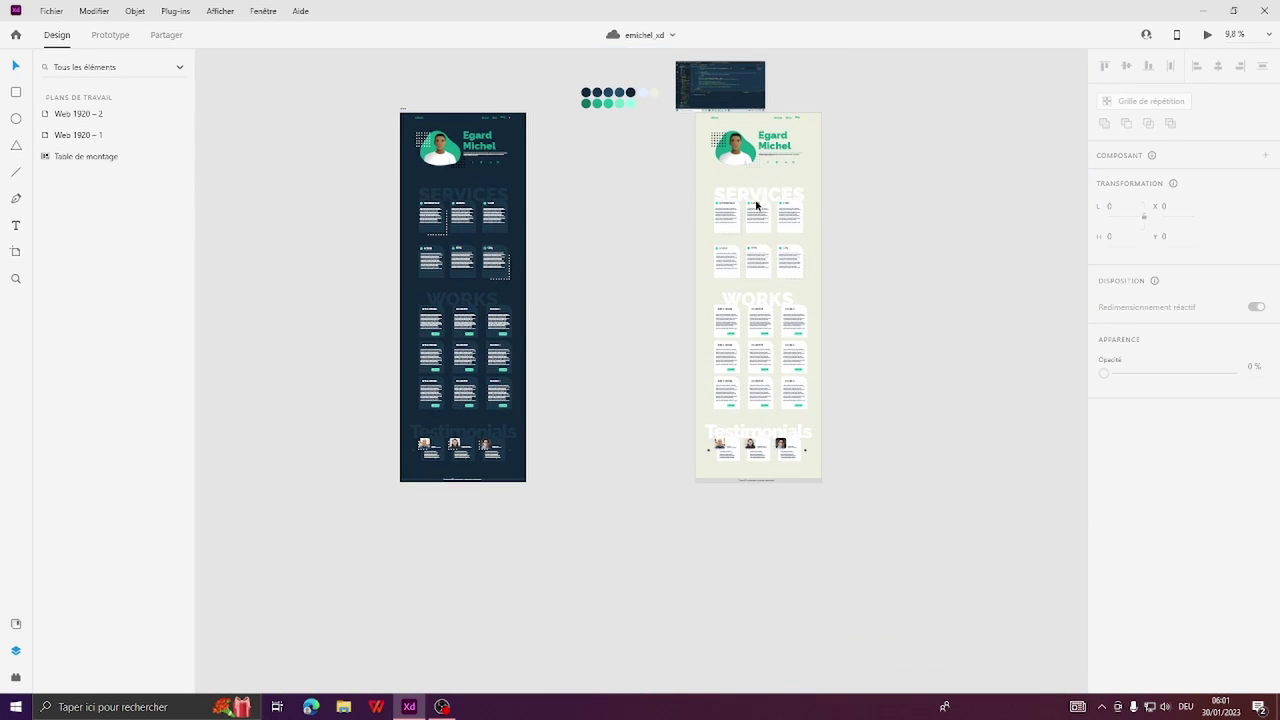
pyautogui.click(405, 115)
# Zoom in on the artboard and show the Plug-ins menu
pyautogui.scroll(2, 381, 268)
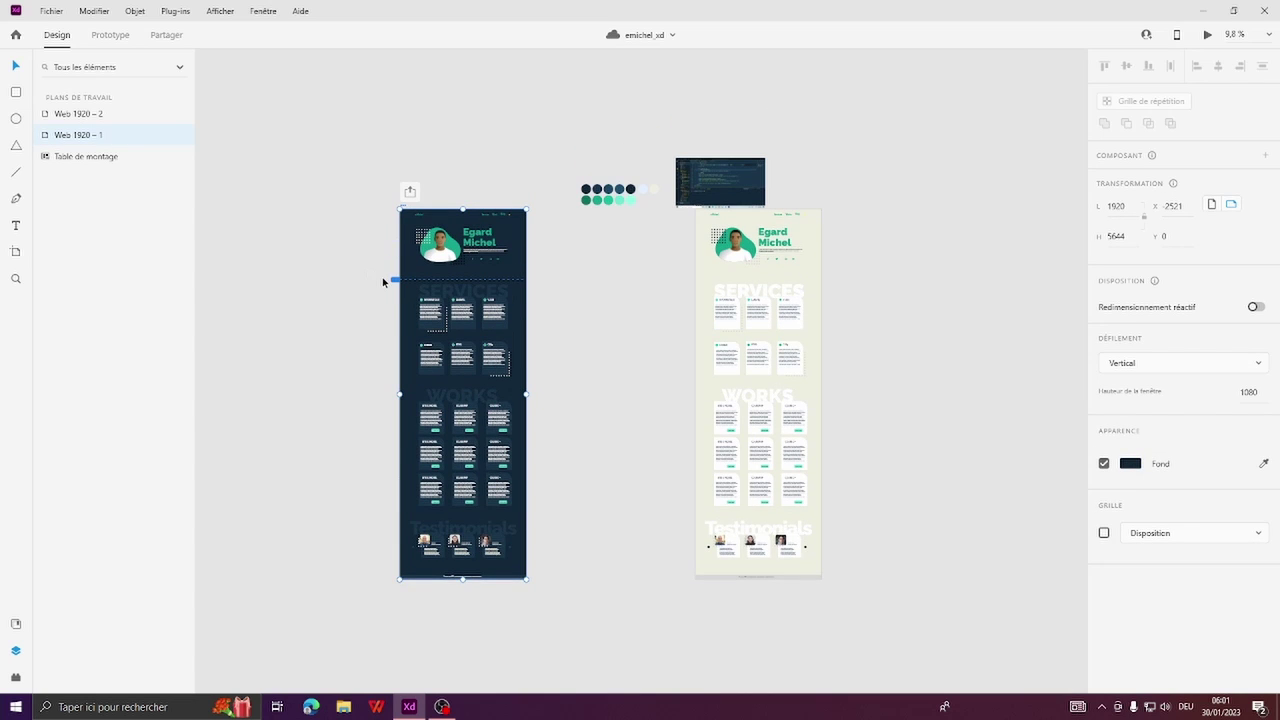
pyautogui.scroll(3, 382, 282)
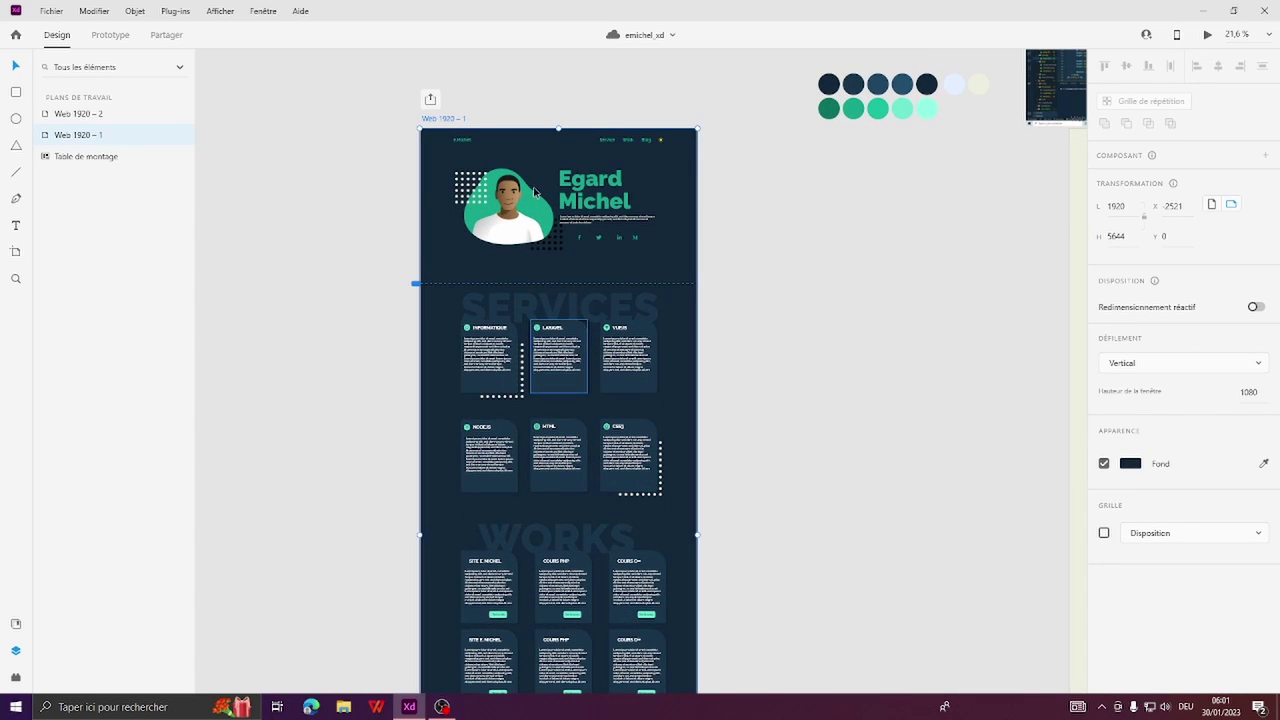
pyautogui.click(175, 11)
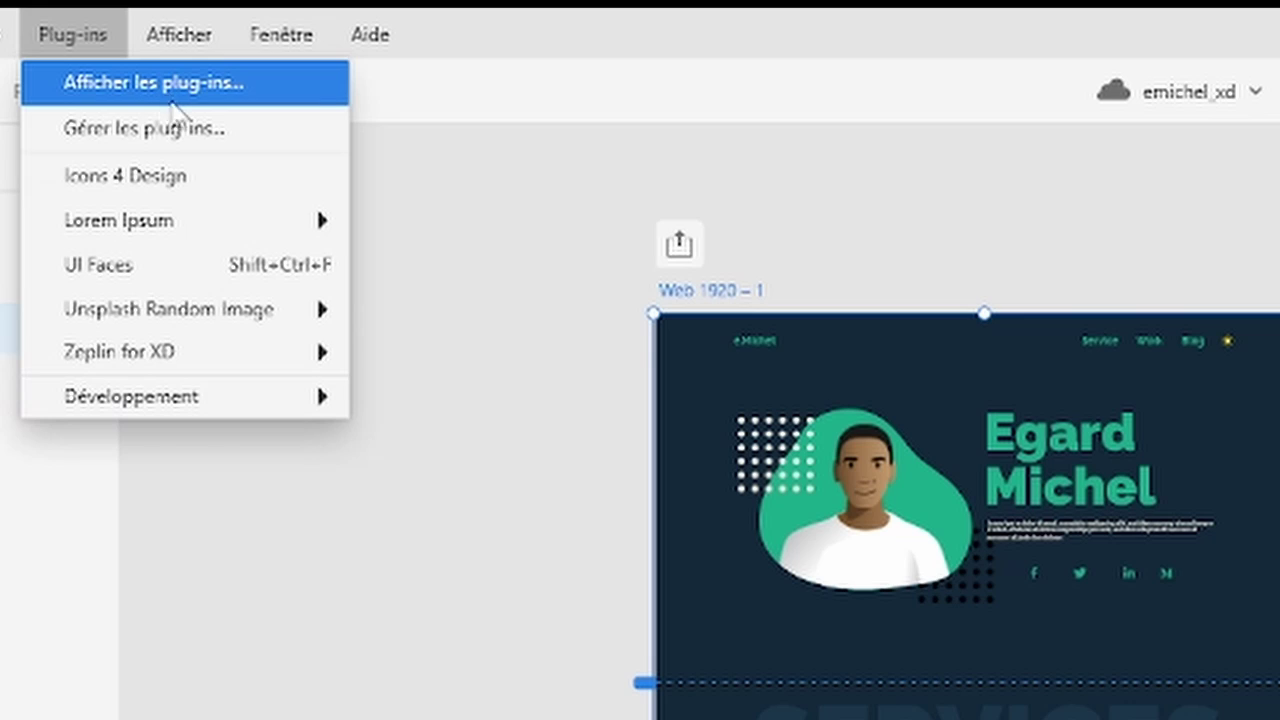
# Install Web Export via Gérer les plug-ins in Creative Cloud, then return to XD
pyautogui.click(176, 128)
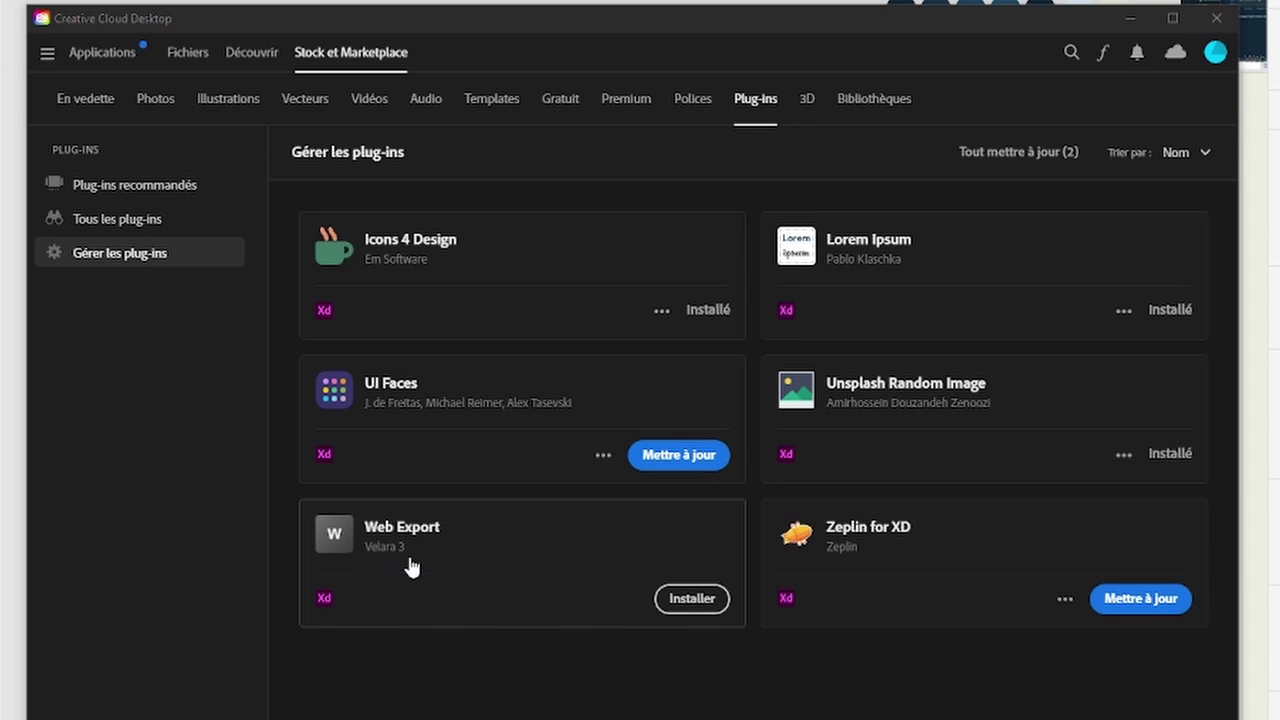
pyautogui.click(698, 602)
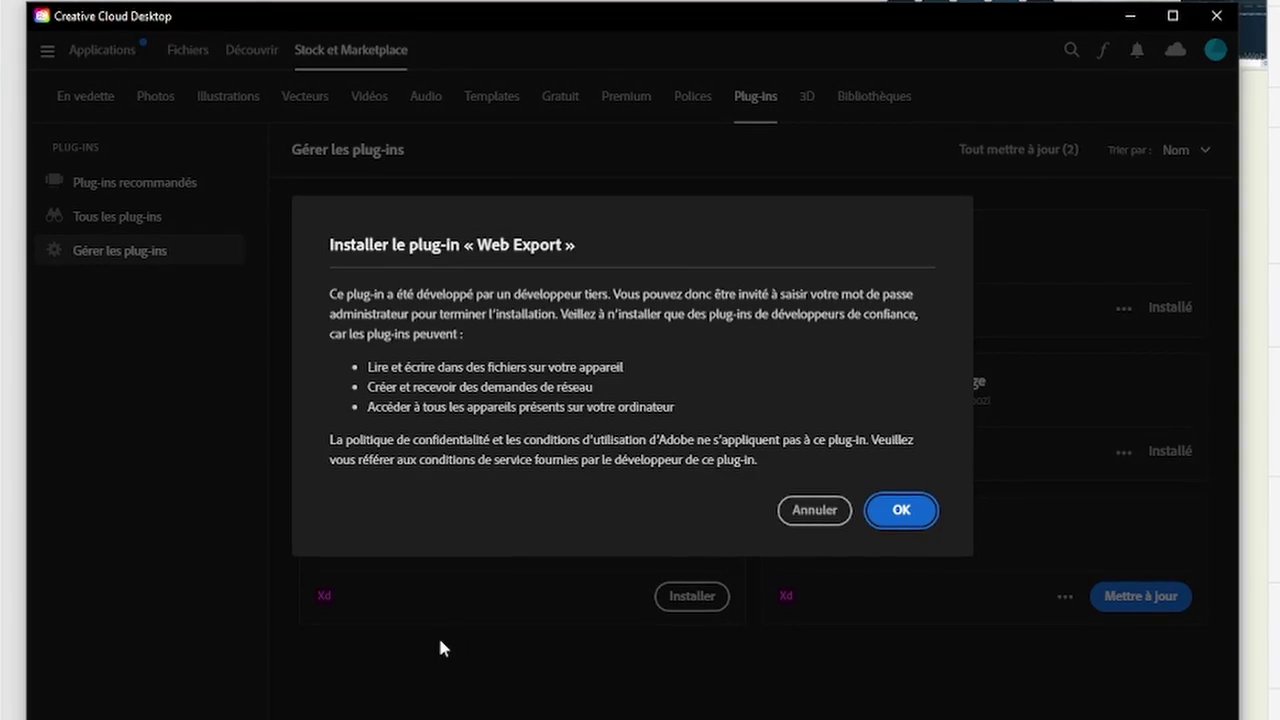
pyautogui.click(902, 508)
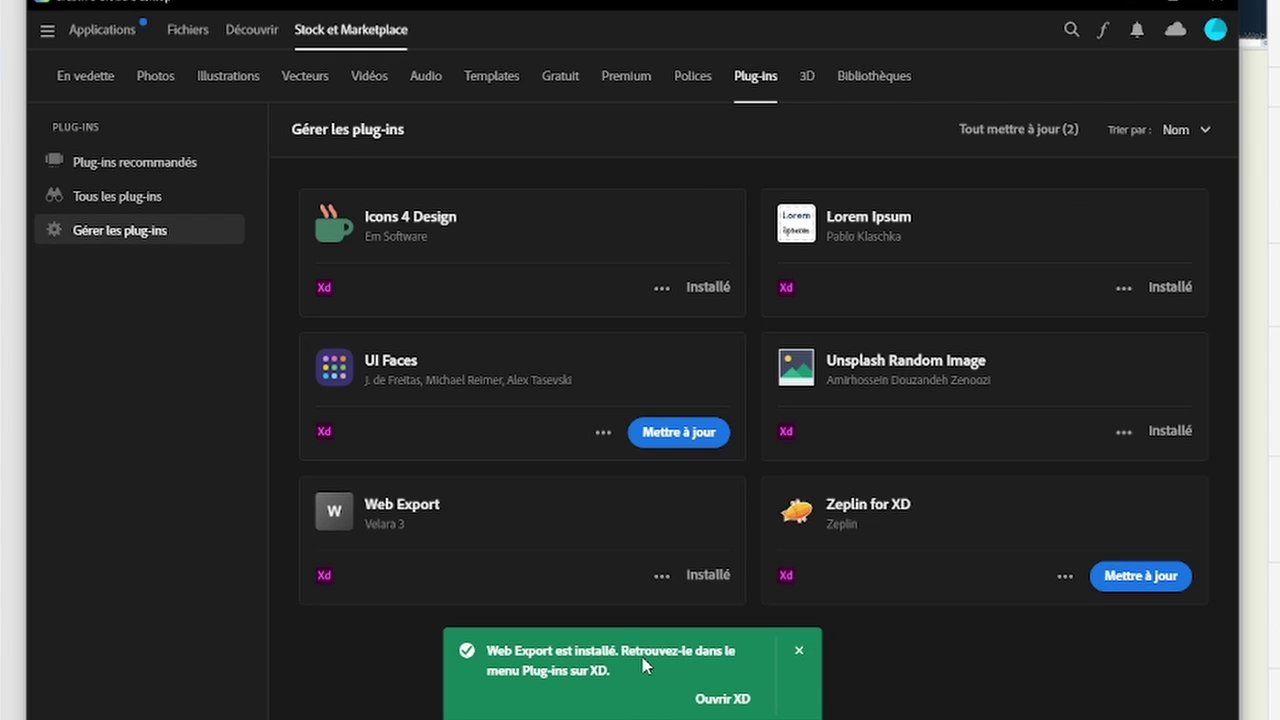
pyautogui.click(733, 705)
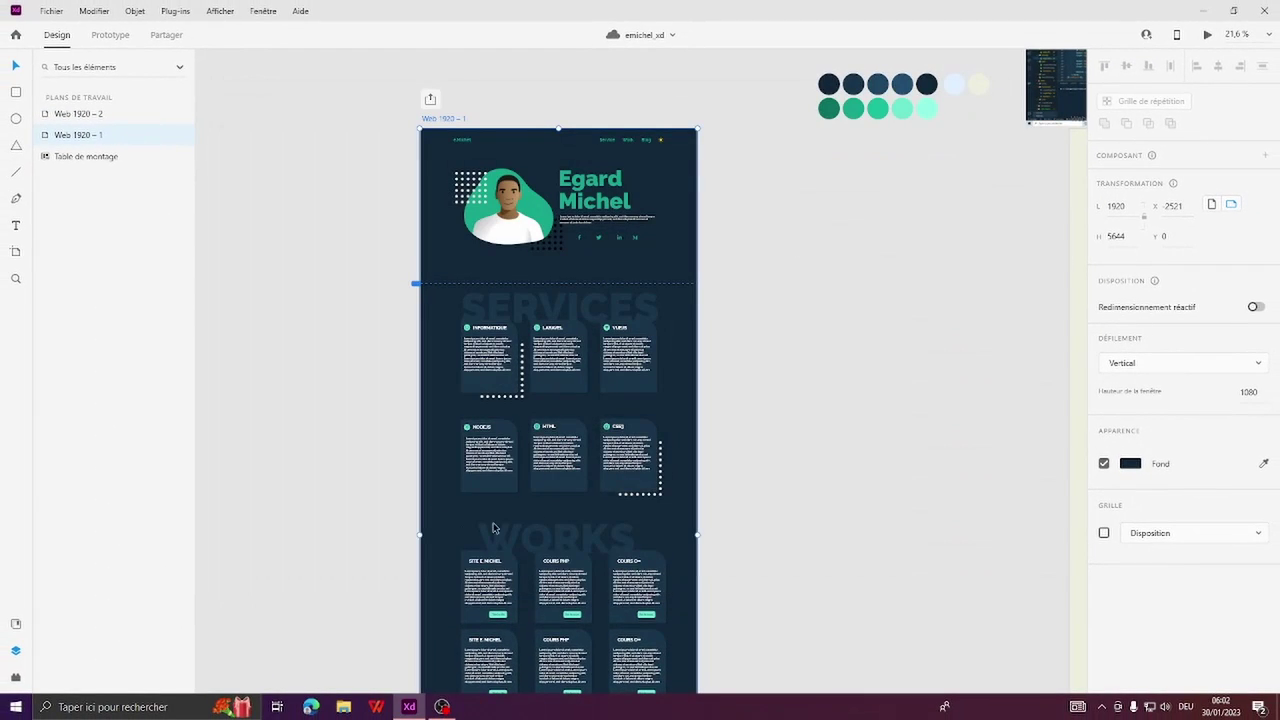
# Reselect Web 1920 – 1 and show the Web Export plug-in commands
pyautogui.click(821, 341)
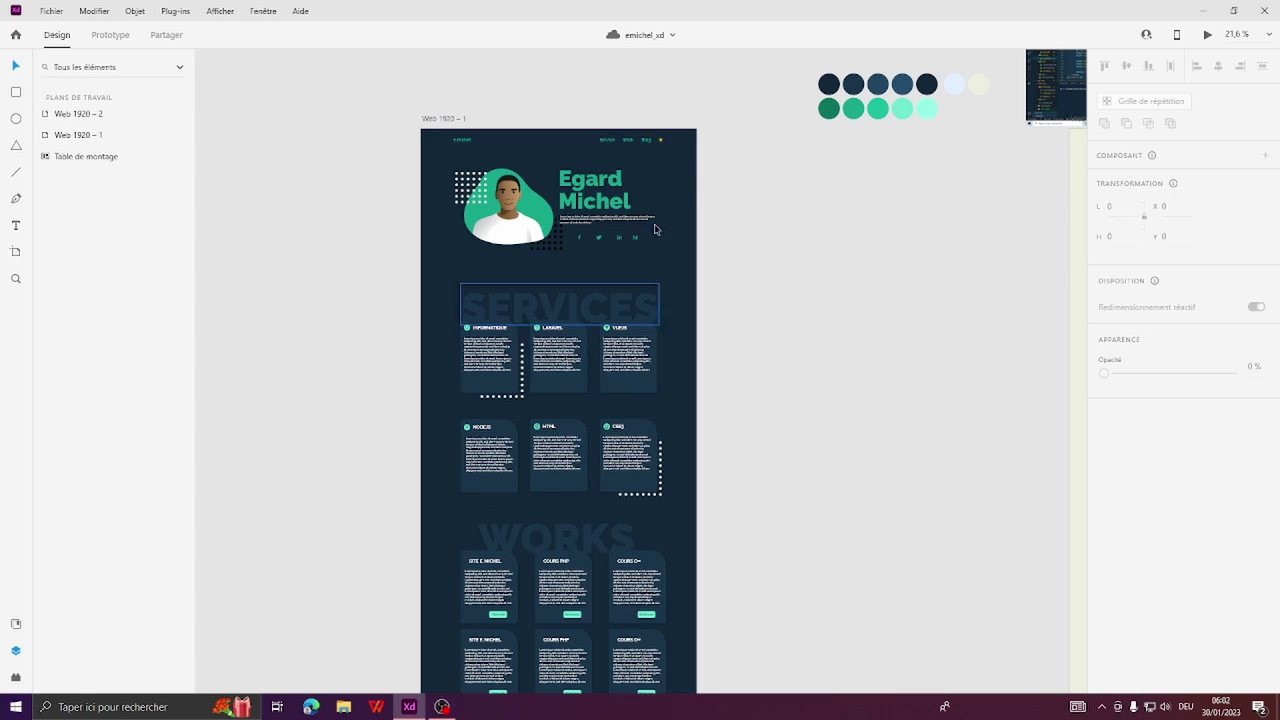
pyautogui.click(449, 120)
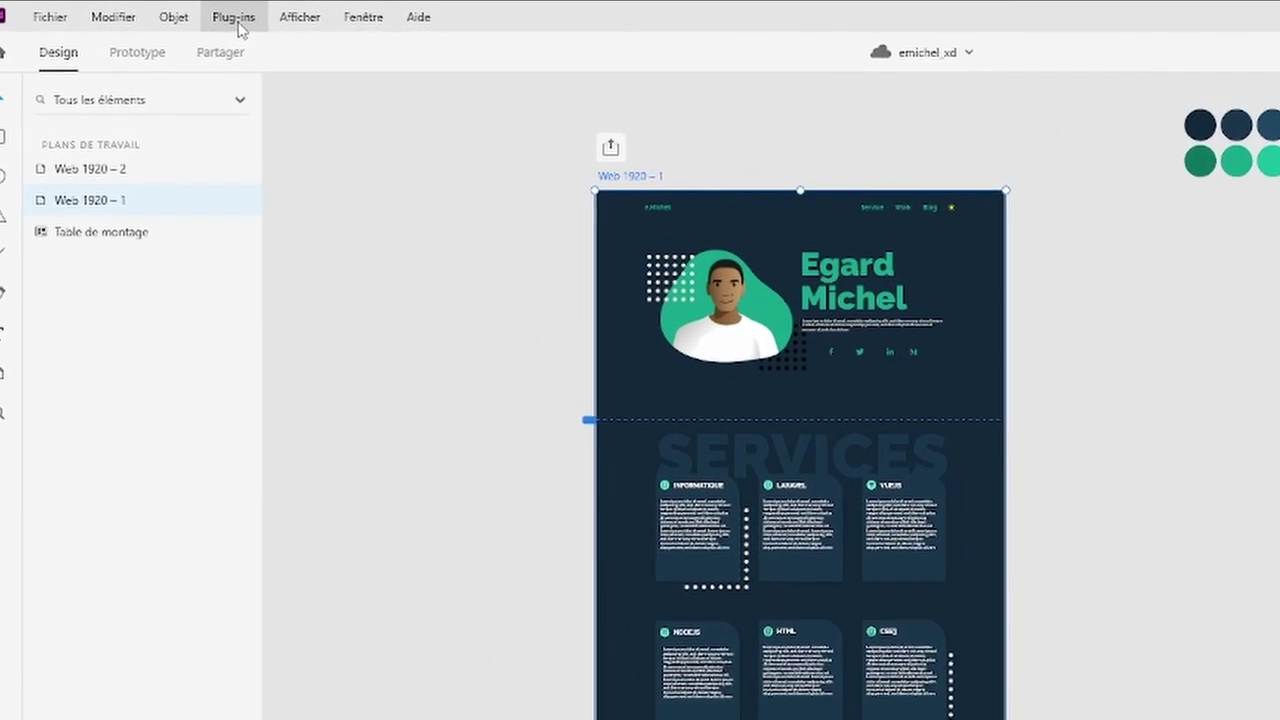
pyautogui.click(177, 14)
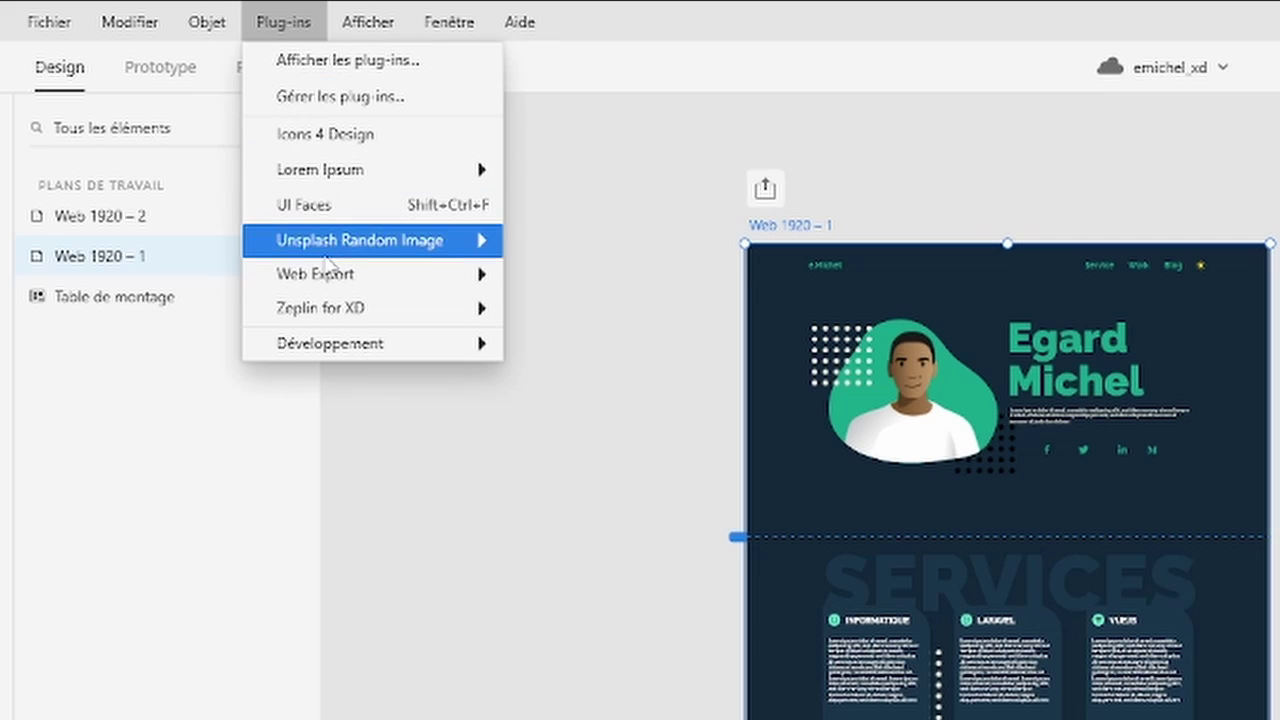
pyautogui.moveTo(315, 274)
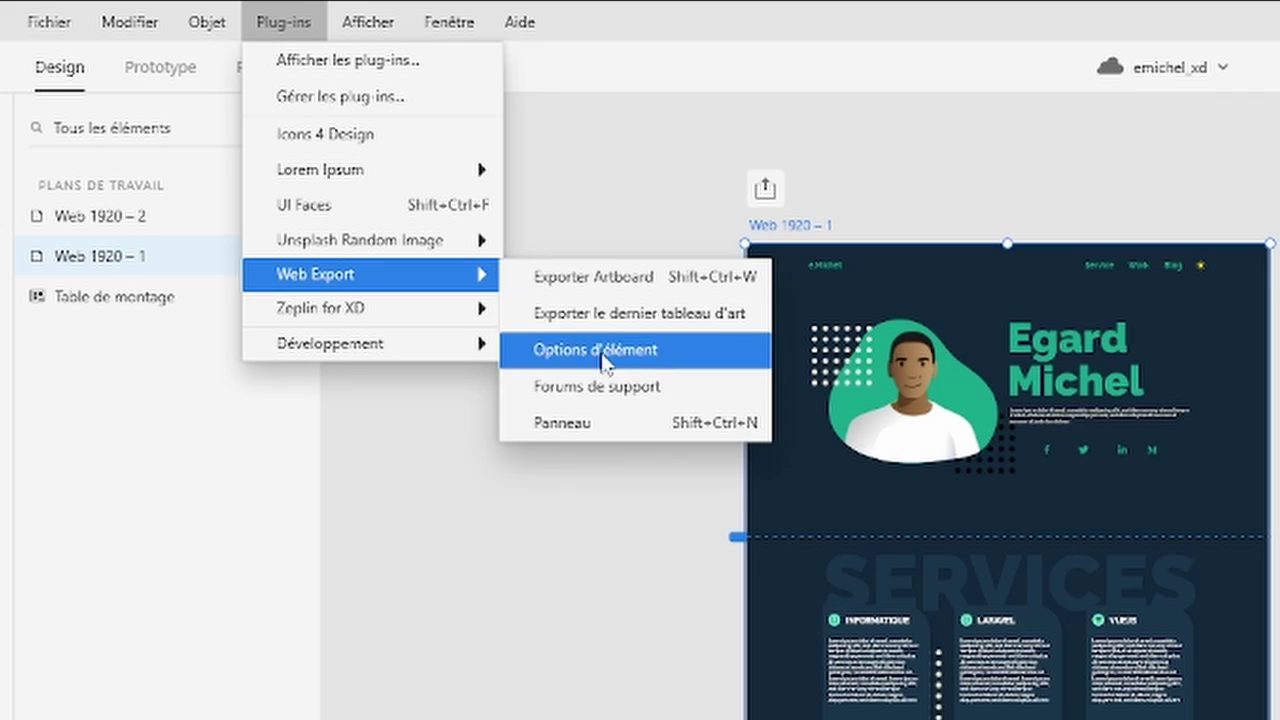
# Open Options d'élément and review the Tag name, Styles, Classes, Attributes and Hyperlink fields
pyautogui.click(614, 422)
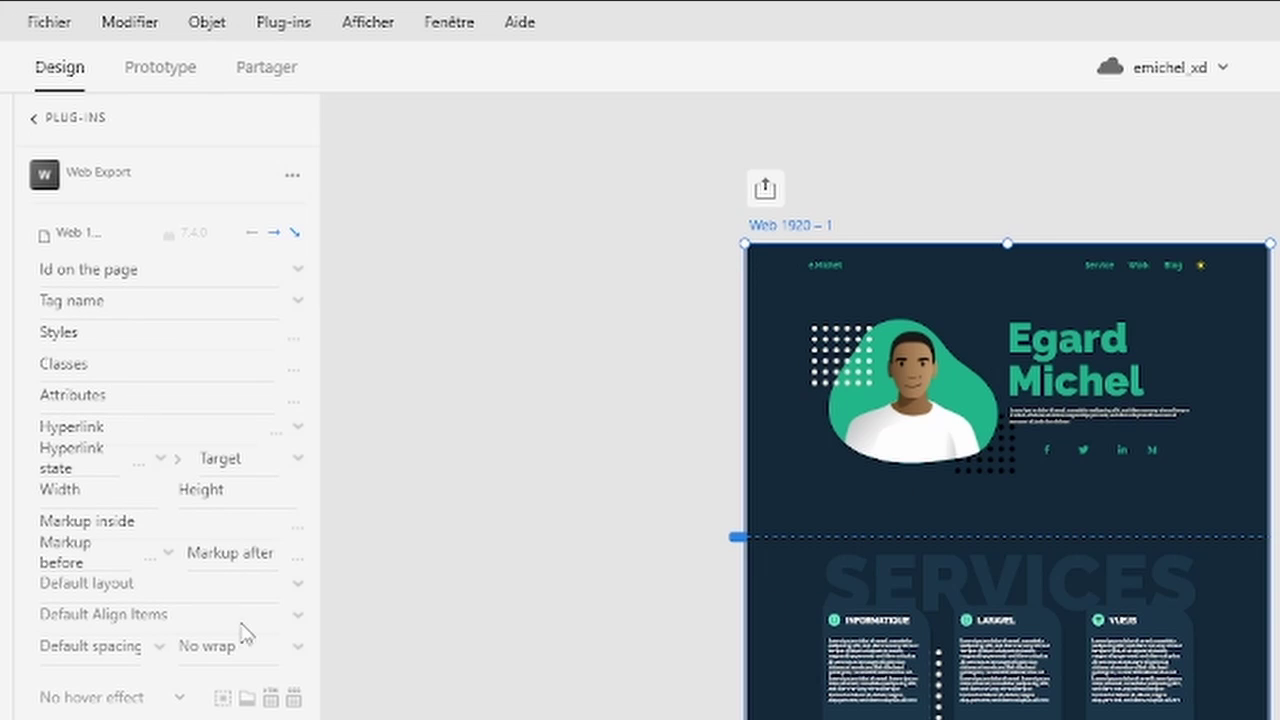
pyautogui.click(112, 301)
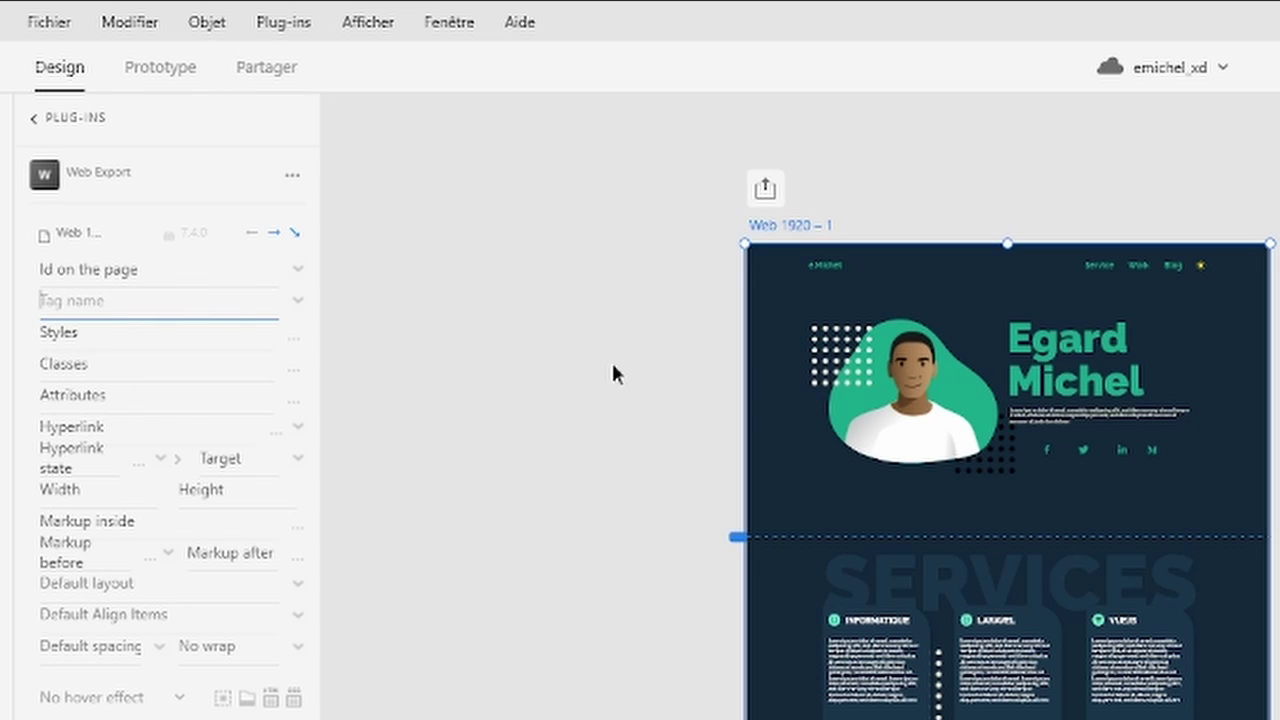
pyautogui.click(106, 362)
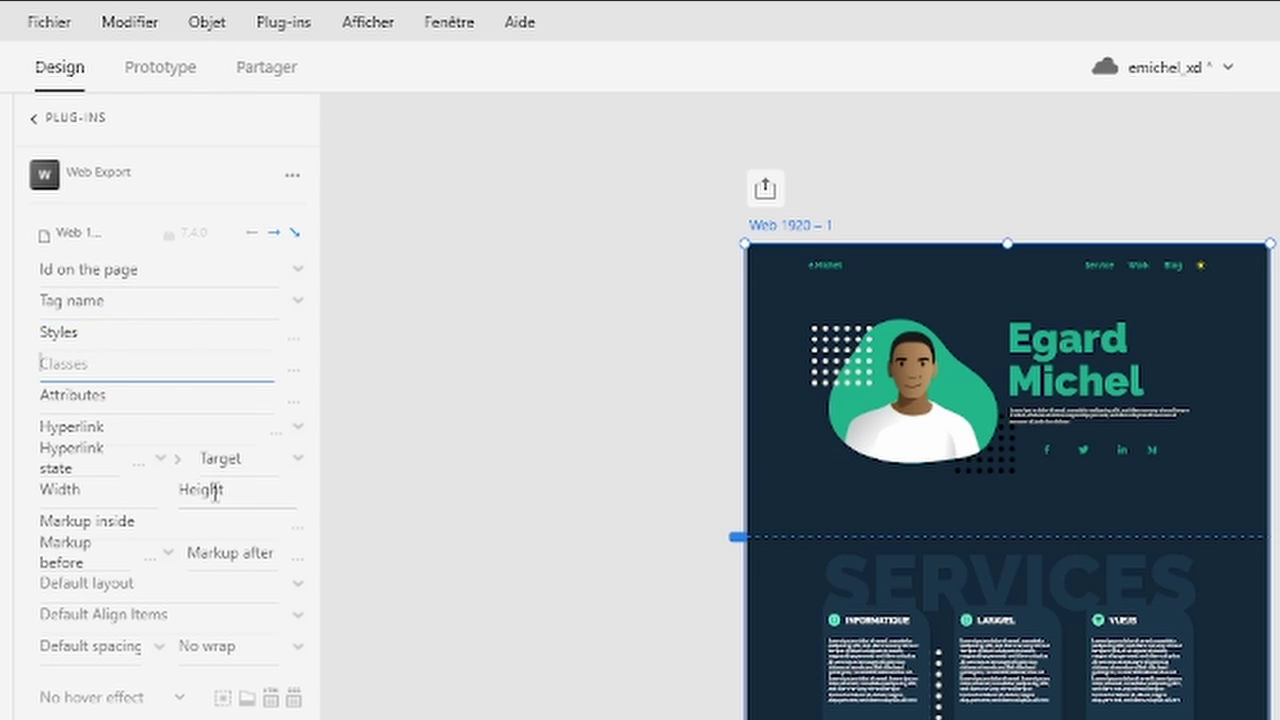
pyautogui.click(114, 330)
pyautogui.click(114, 366)
pyautogui.click(149, 392)
pyautogui.click(130, 427)
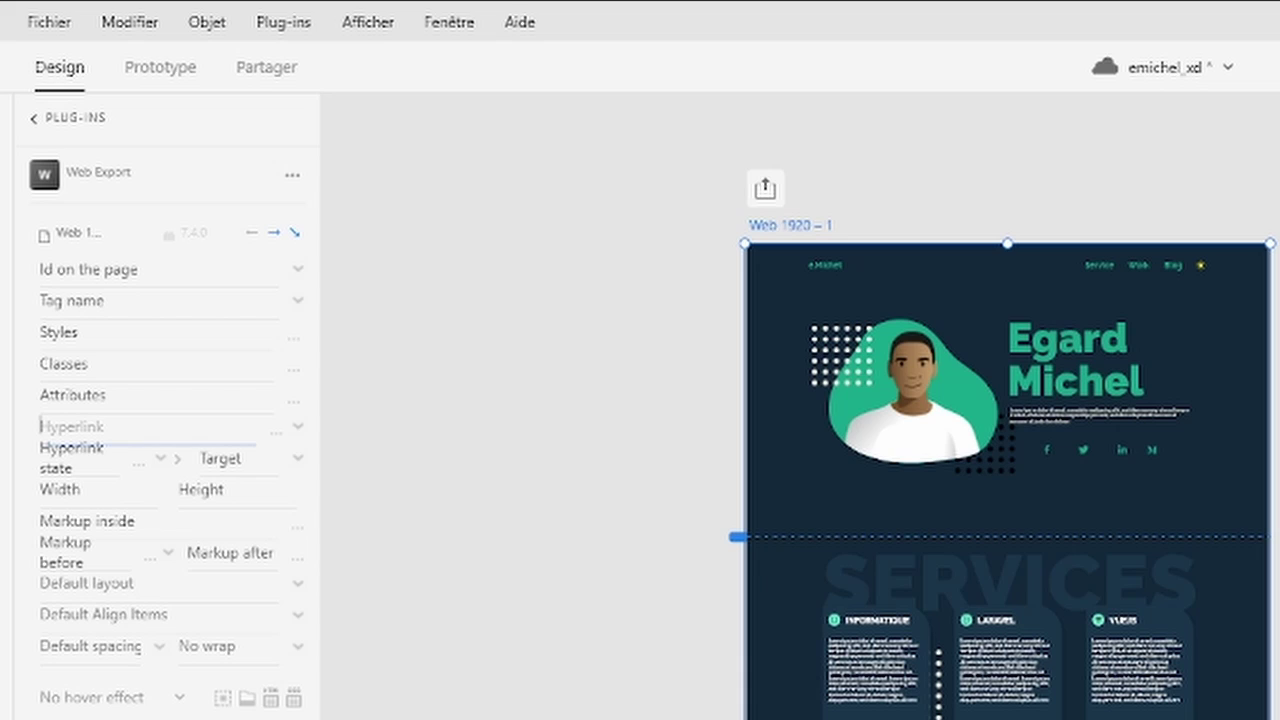
pyautogui.scroll(3, 437, 569)
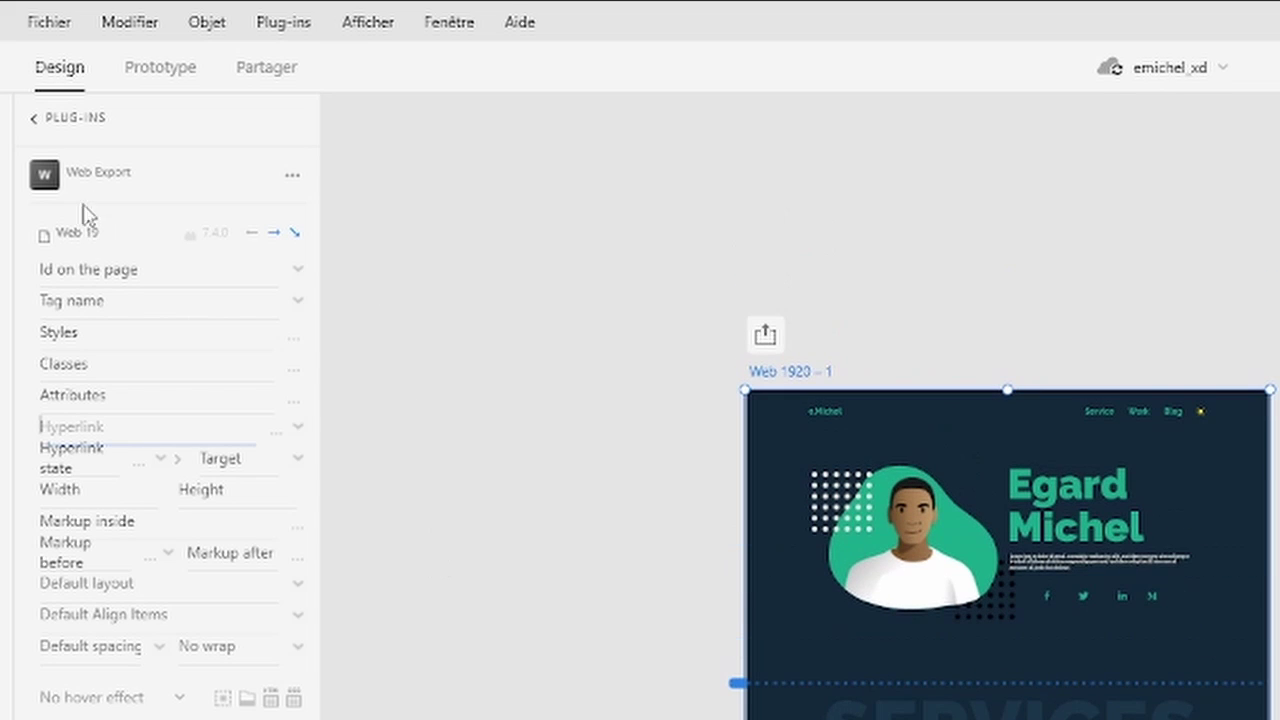
# Return to the plug-ins list and choose Web Export > Exporter Artboard
pyautogui.click(36, 120)
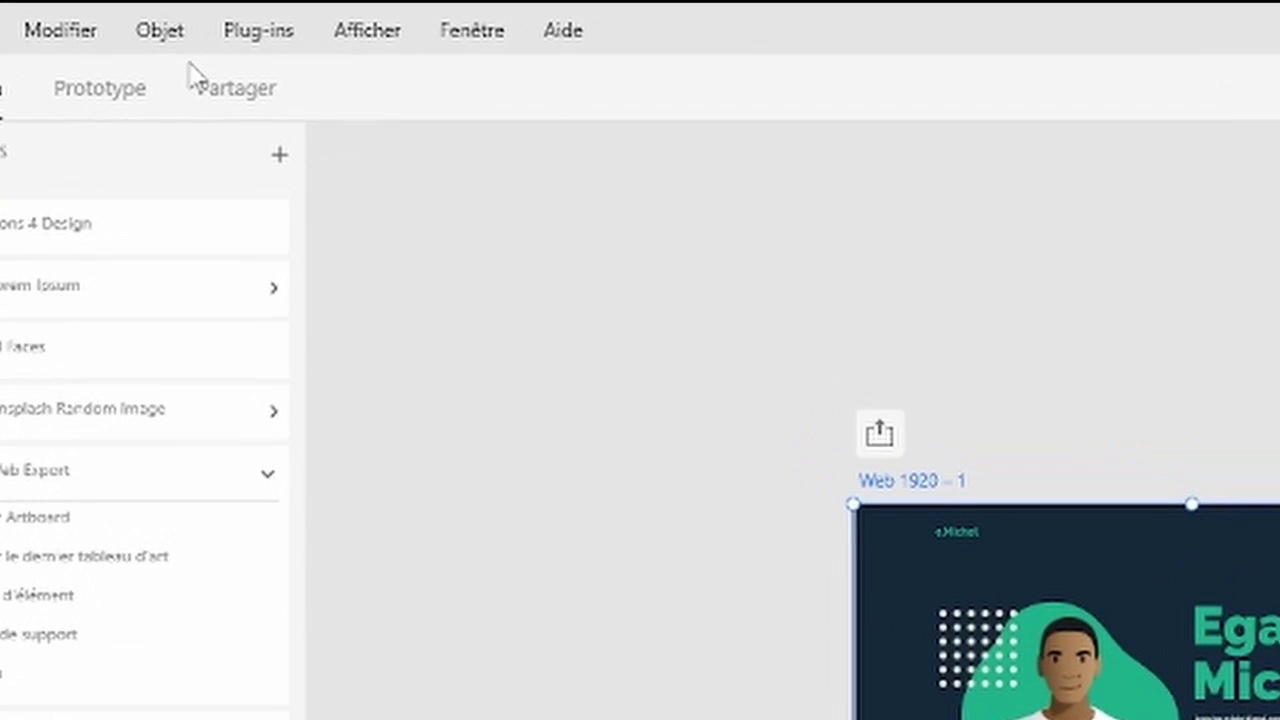
pyautogui.click(265, 45)
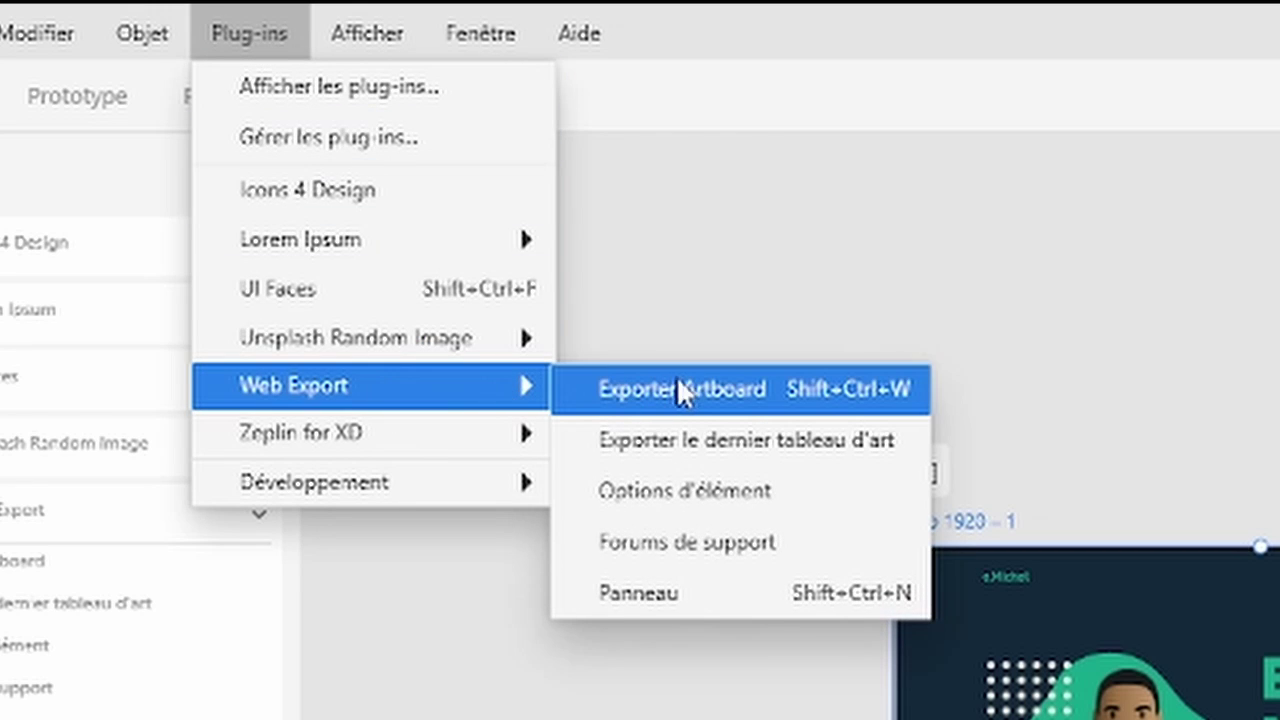
pyautogui.moveTo(366, 381)
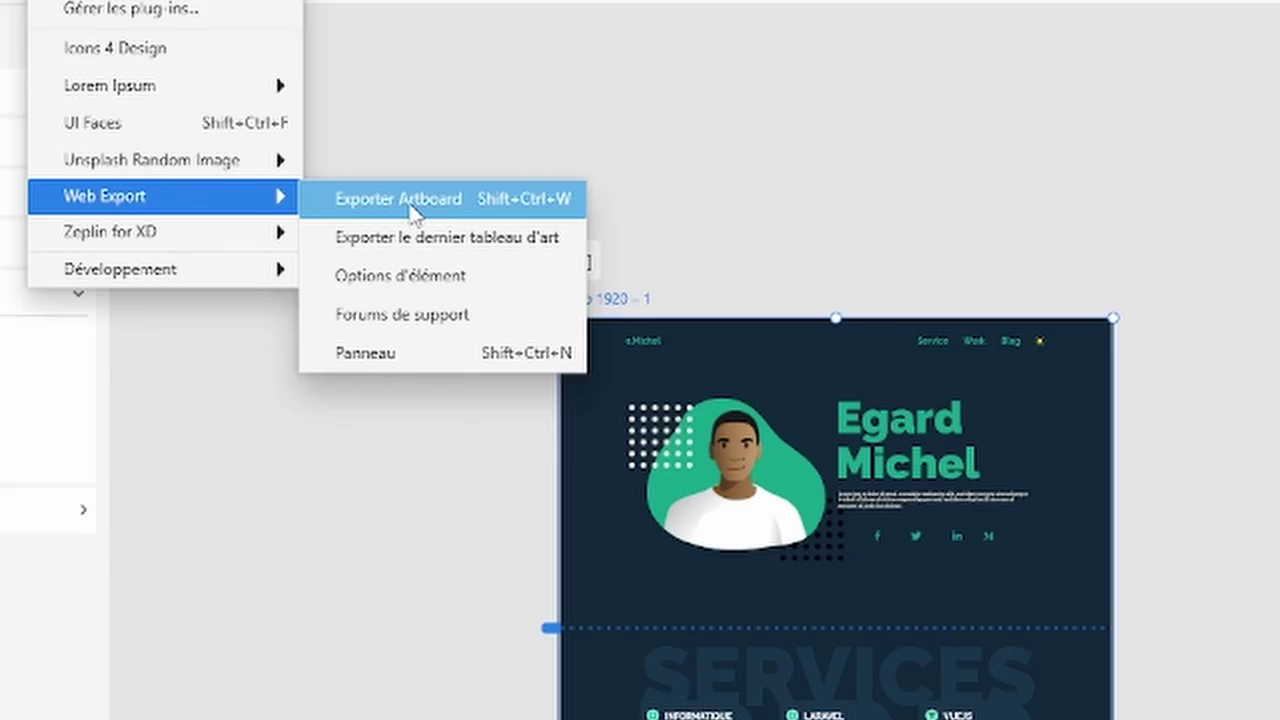
pyautogui.click(411, 204)
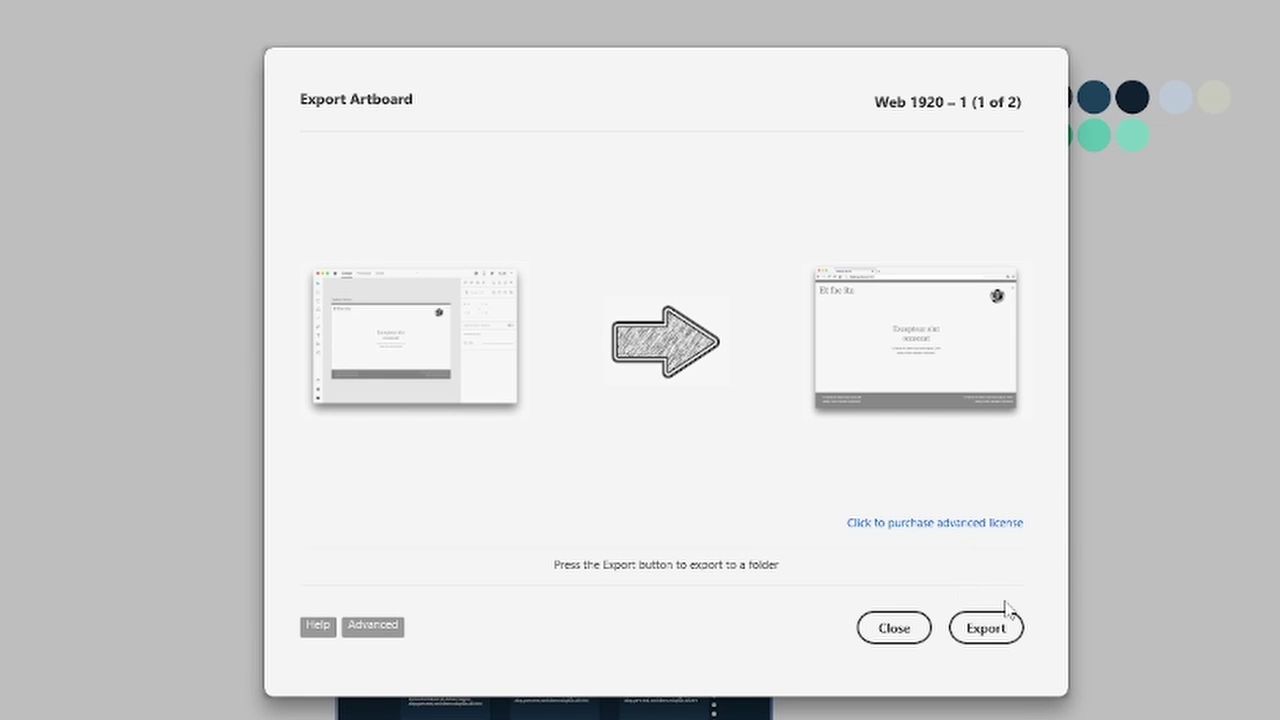
# Create a new desktop folder named 'portfolio' as the export destination
pyautogui.click(1051, 711)
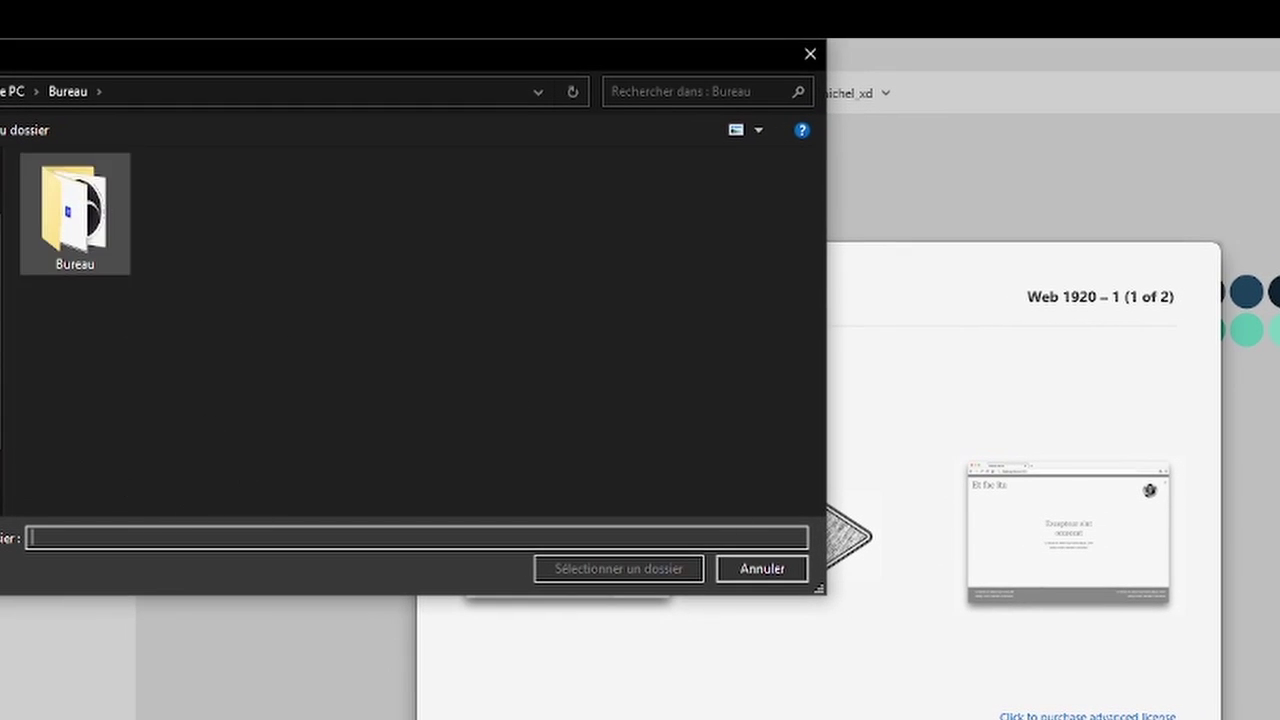
pyautogui.click(16, 133)
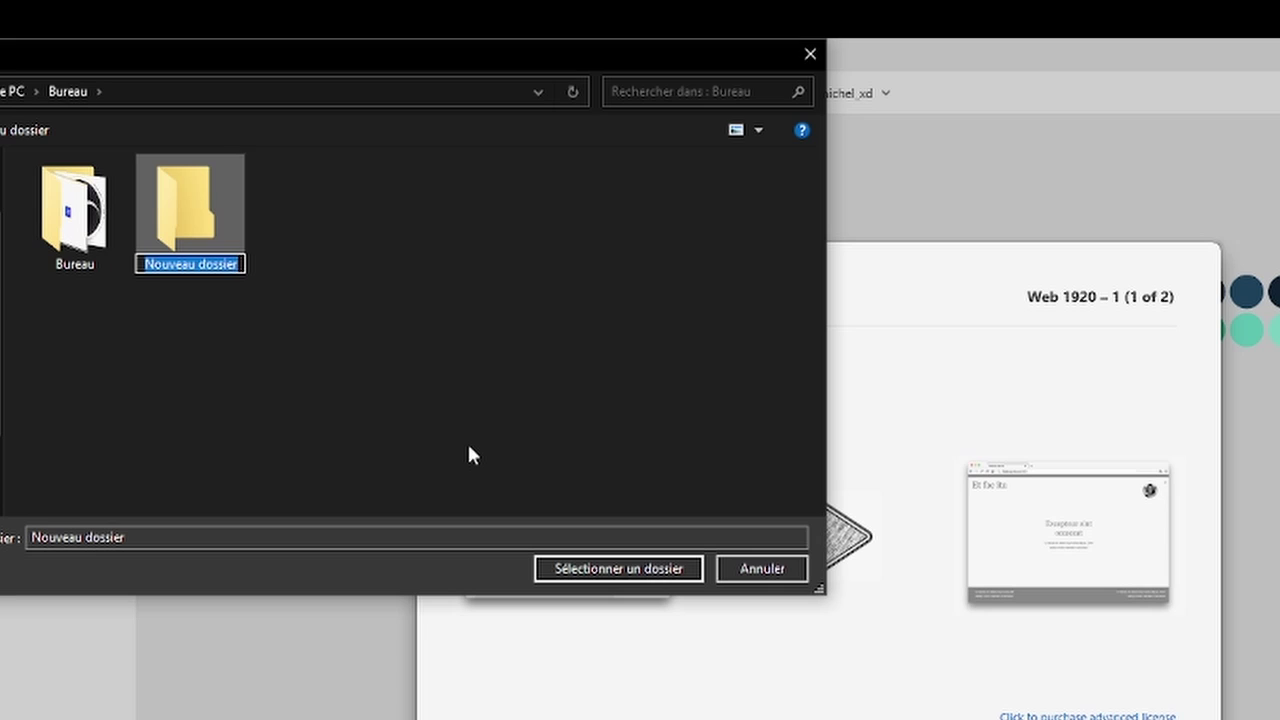
pyautogui.write('portfoli')
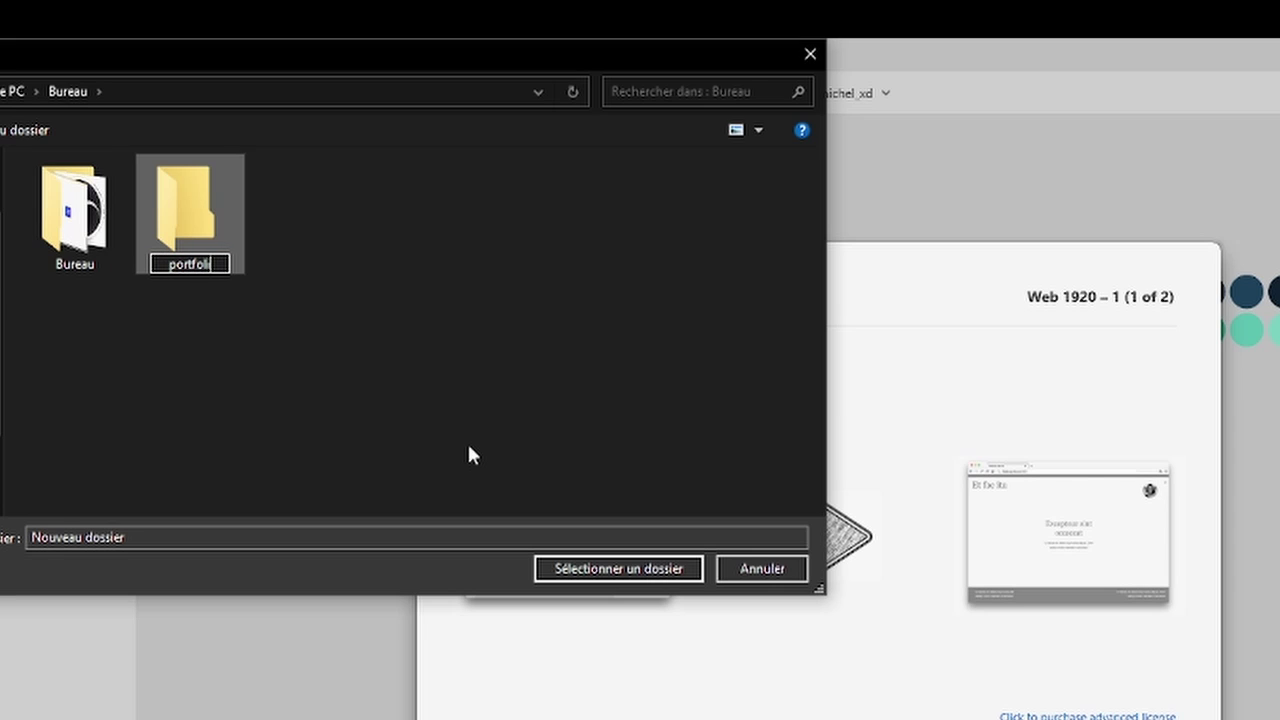
pyautogui.write('o')
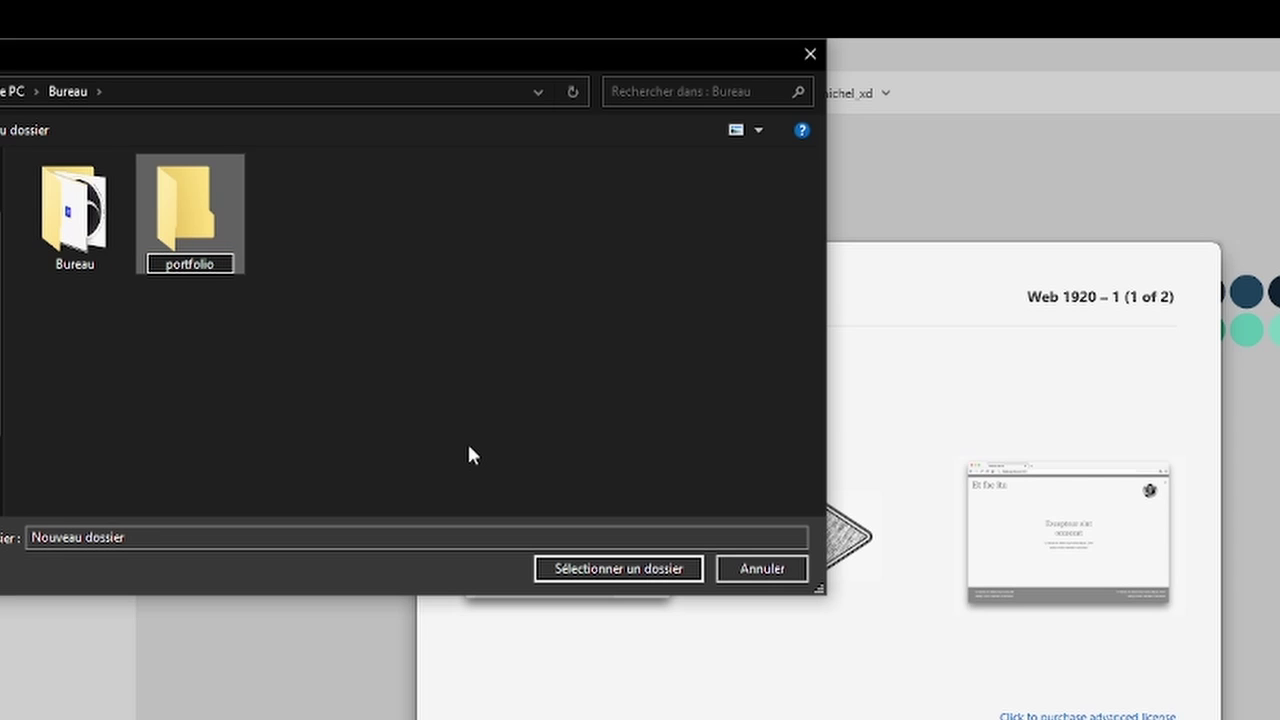
pyautogui.press('Return')
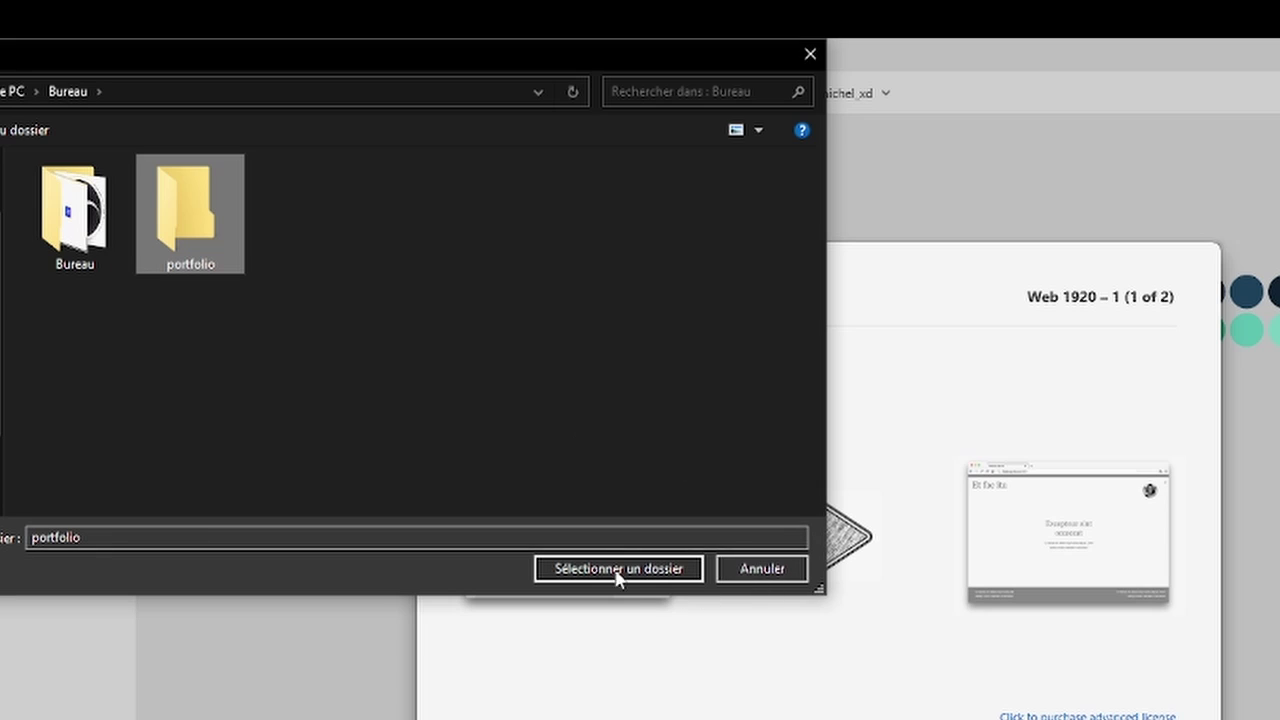
# Export the artboard into 'portfolio', close the dialog and open the folder in File Explorer
pyautogui.click(617, 568)
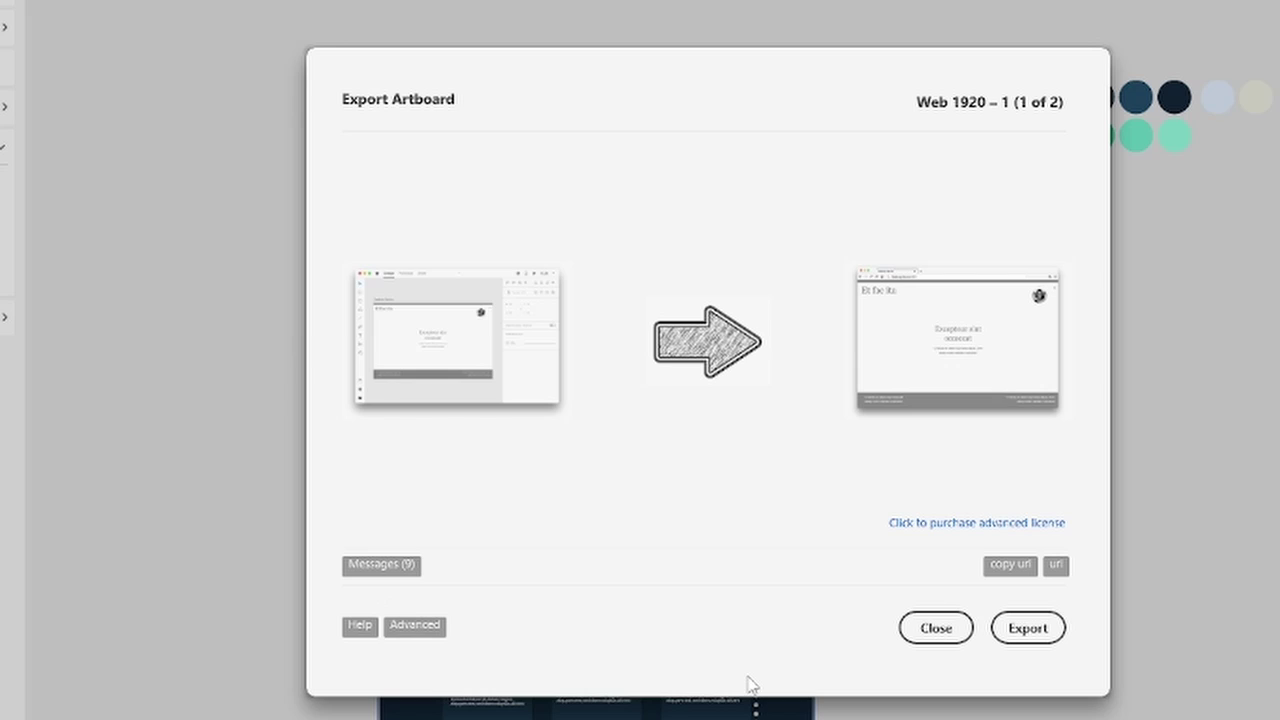
pyautogui.click(935, 630)
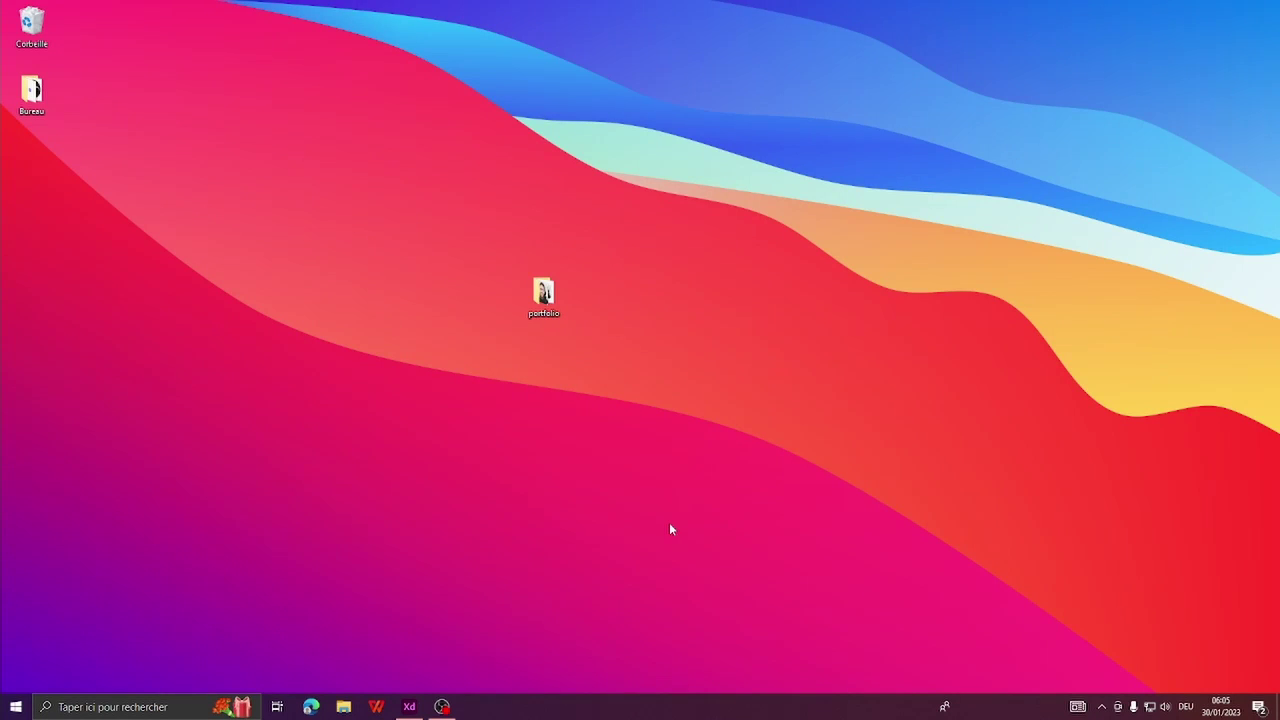
pyautogui.doubleClick(544, 295)
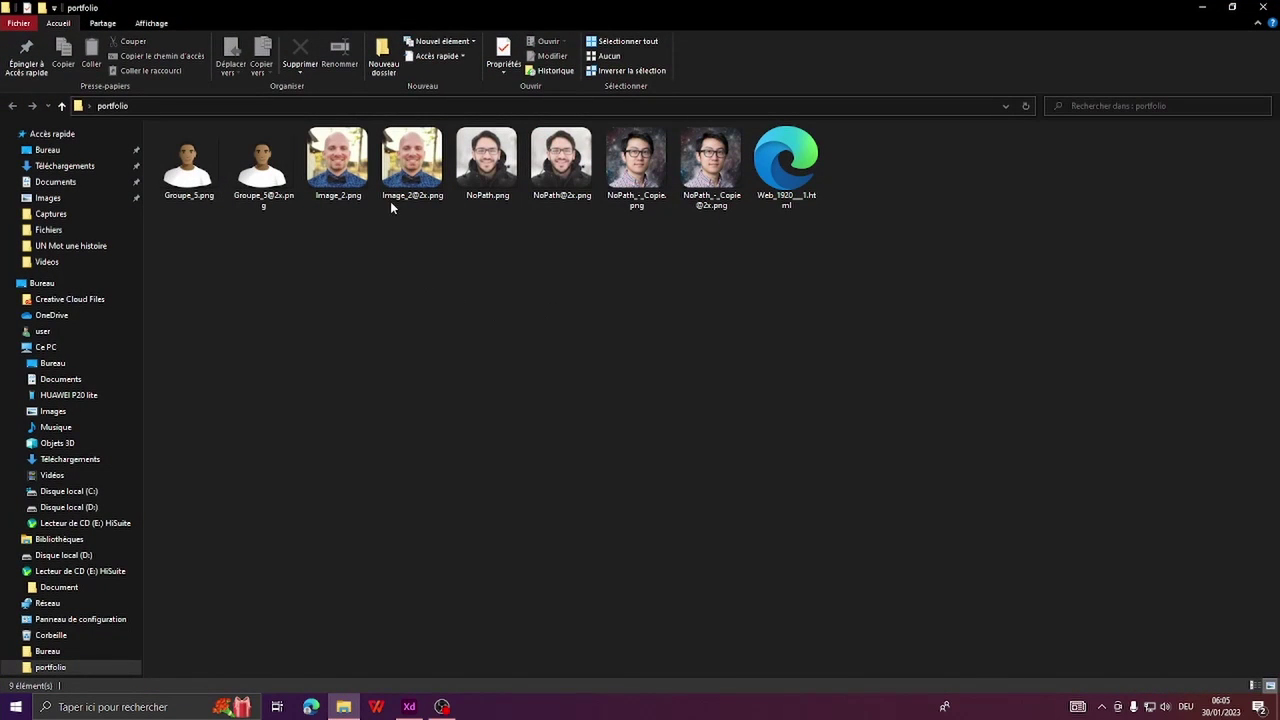
# Open Web_1920__1.html in Edge and scroll down through its sections
pyautogui.doubleClick(797, 174)
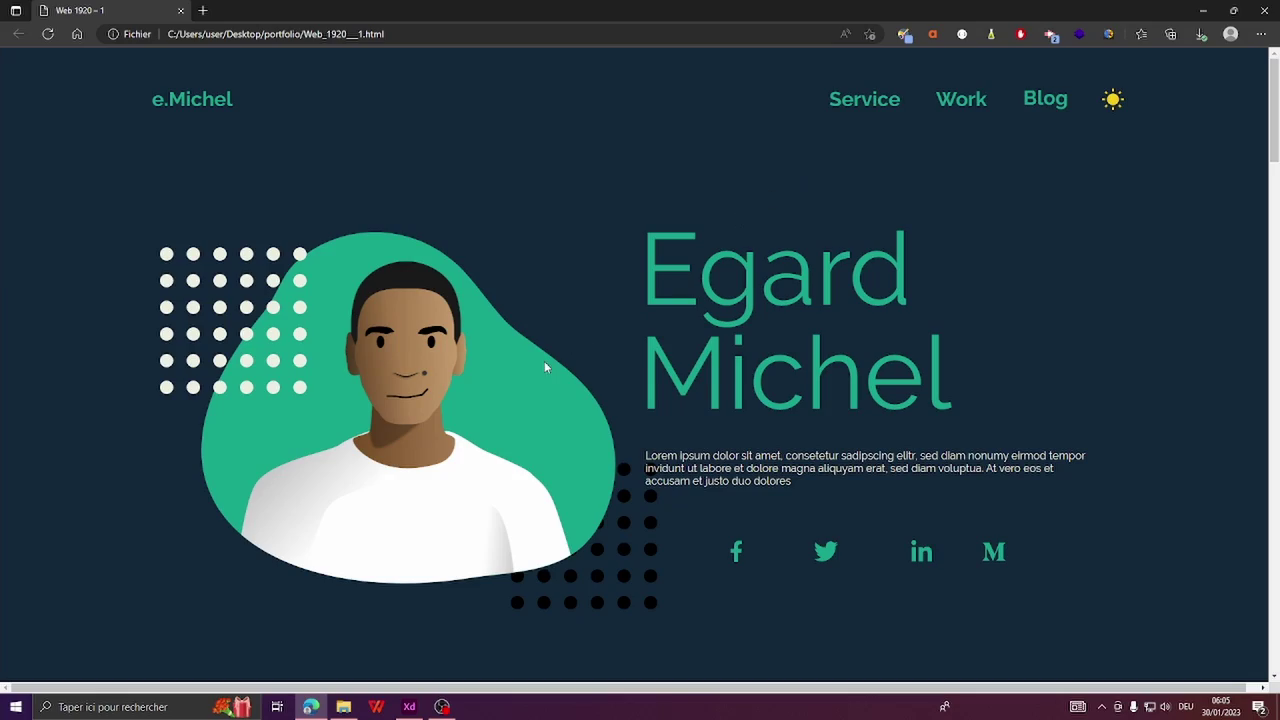
pyautogui.scroll(-2, 533, 320)
pyautogui.scroll(-1, 533, 320)
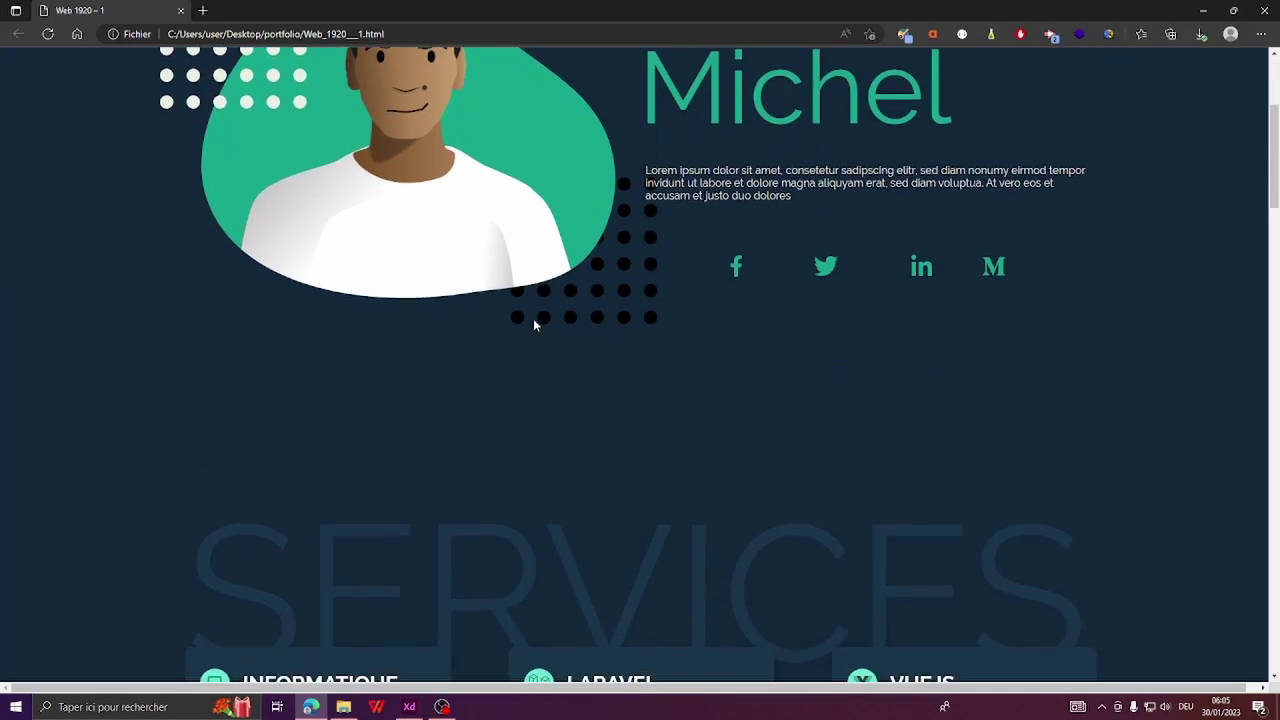
pyautogui.scroll(-3, 533, 320)
pyautogui.scroll(-3, 533, 325)
pyautogui.scroll(-2, 440, 325)
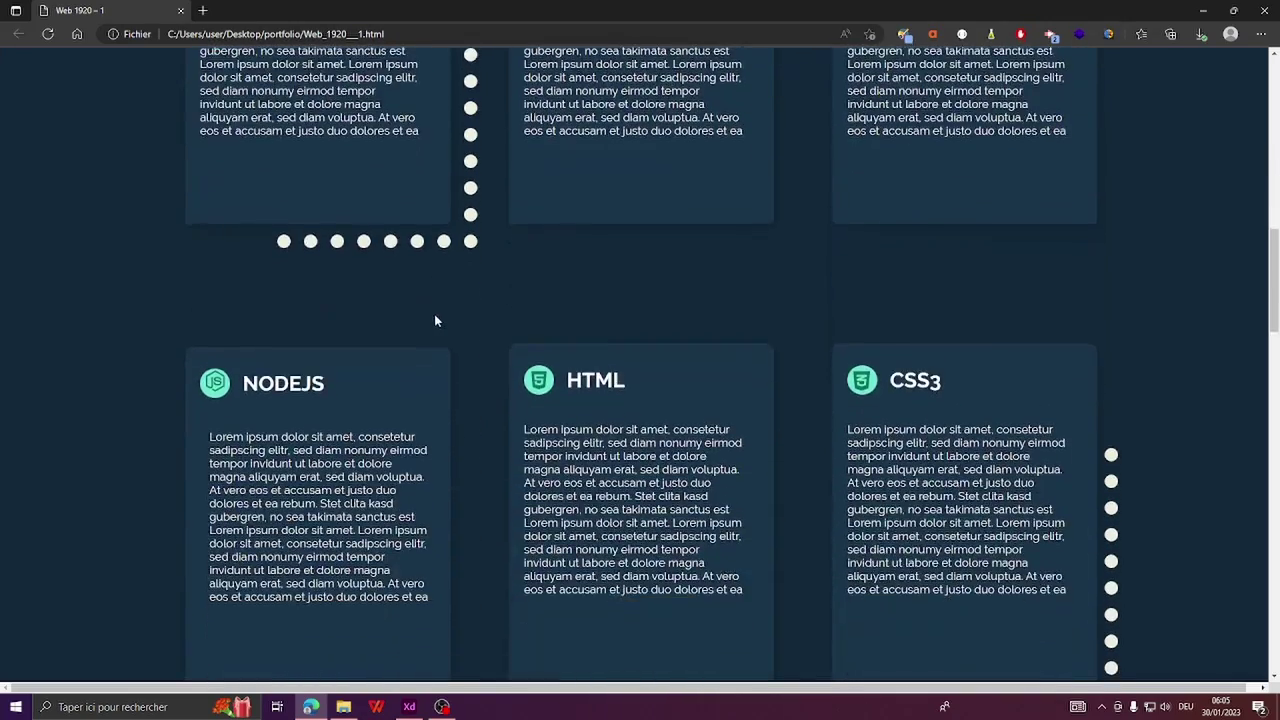
pyautogui.scroll(-3, 440, 325)
pyautogui.scroll(-3, 440, 325)
pyautogui.scroll(-4, 440, 325)
pyautogui.scroll(-1, 440, 325)
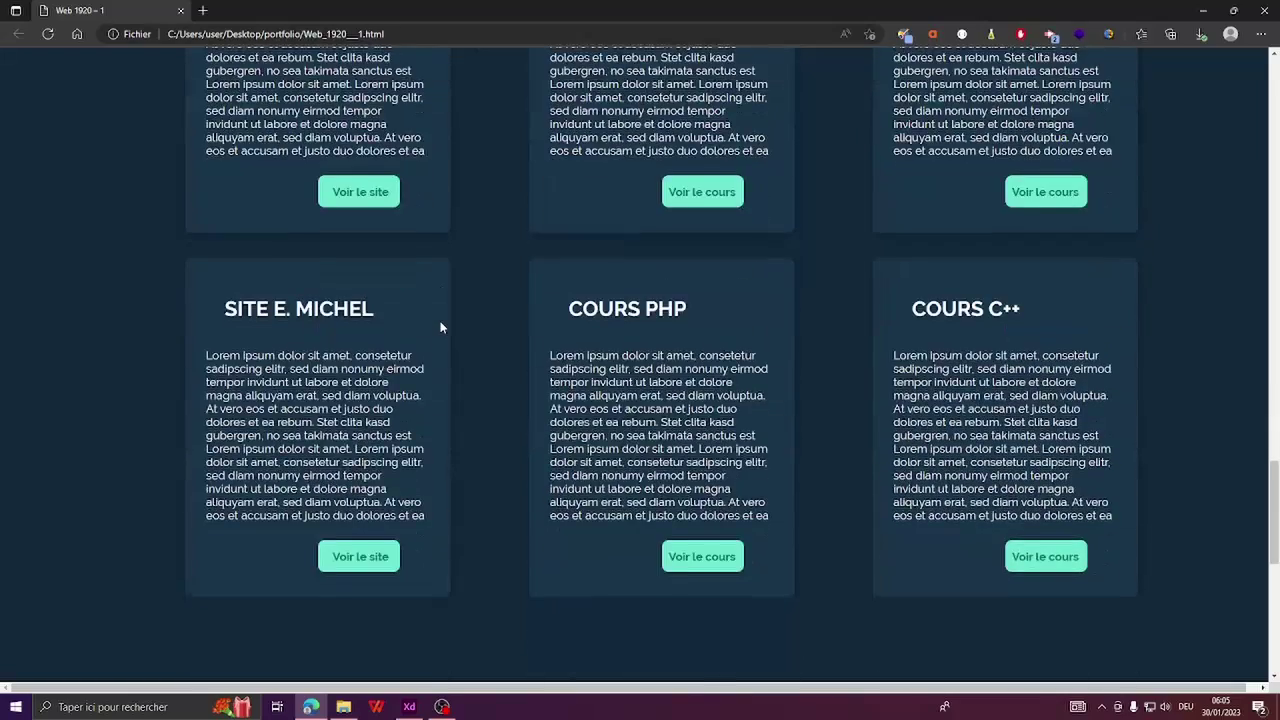
pyautogui.scroll(-4, 440, 325)
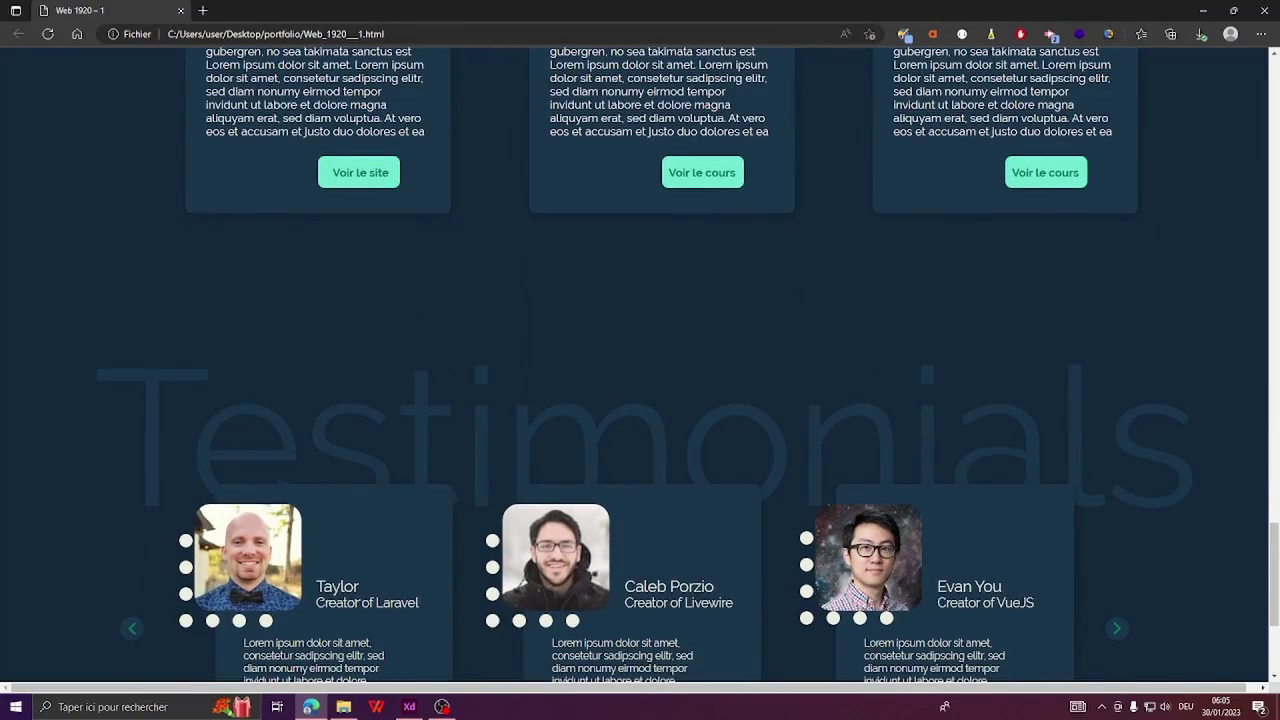
# Select the Testimonials heading to confirm it is real text, then deselect and scroll up
pyautogui.moveTo(190, 440); pyautogui.dragTo(1105, 440)
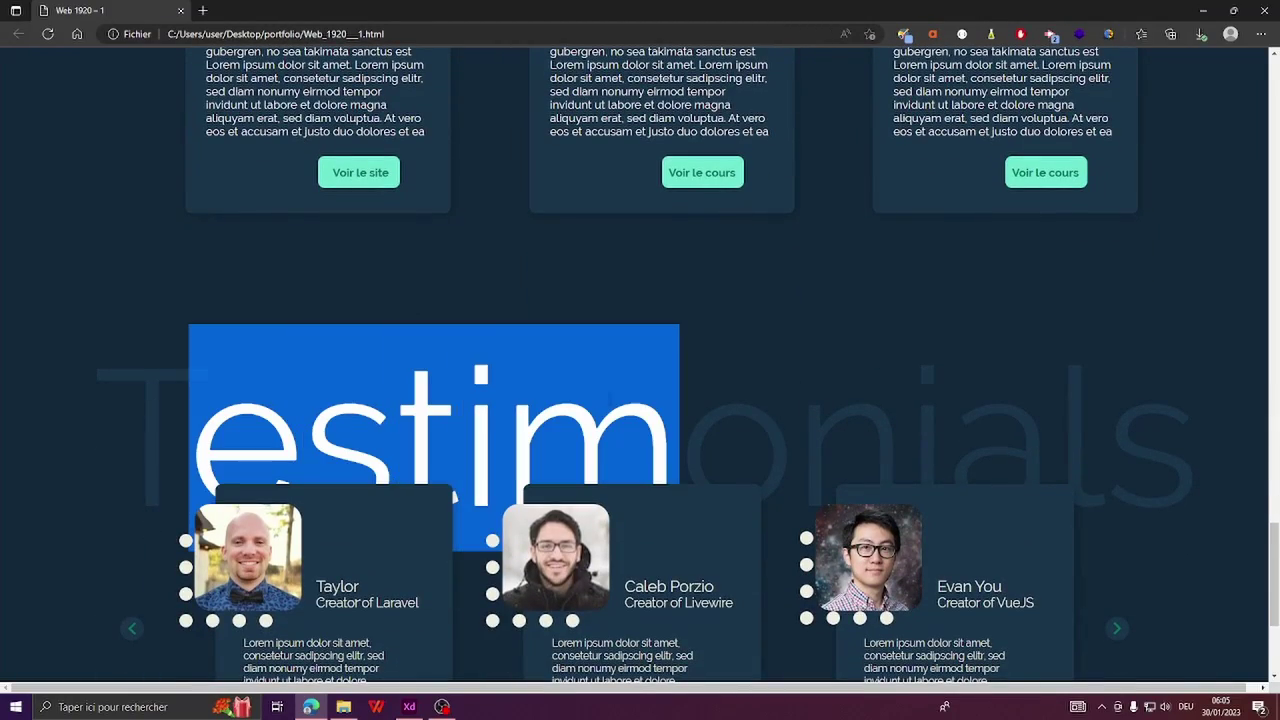
pyautogui.click(443, 460)
pyautogui.scroll(3, 250, 426)
pyautogui.scroll(2, 230, 400)
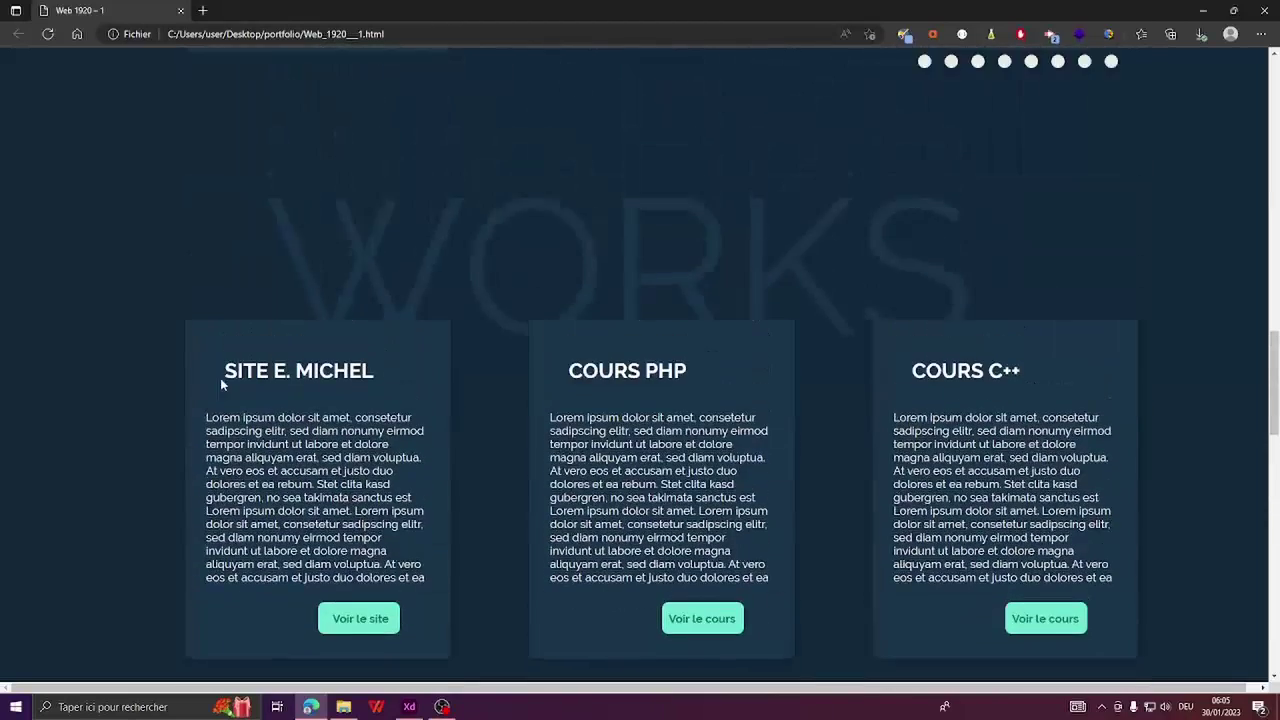
pyautogui.scroll(1, 220, 378)
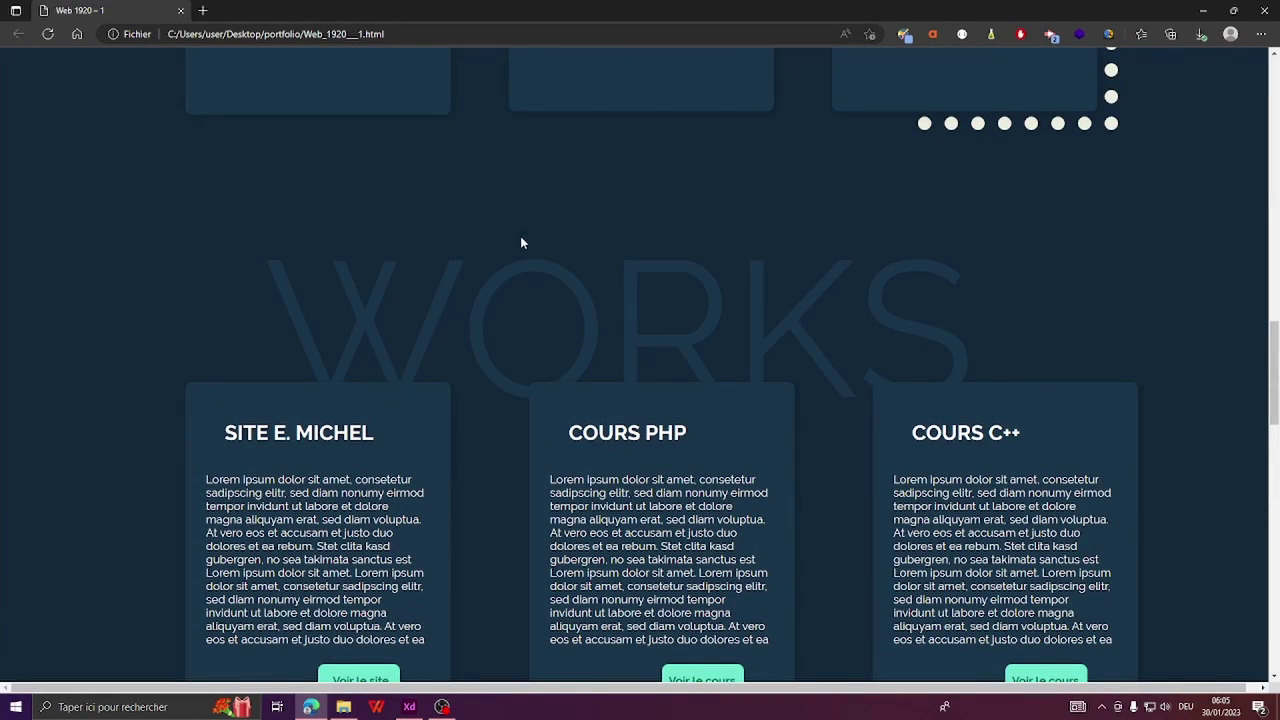
pyautogui.hotkey('ctrl', 'u')
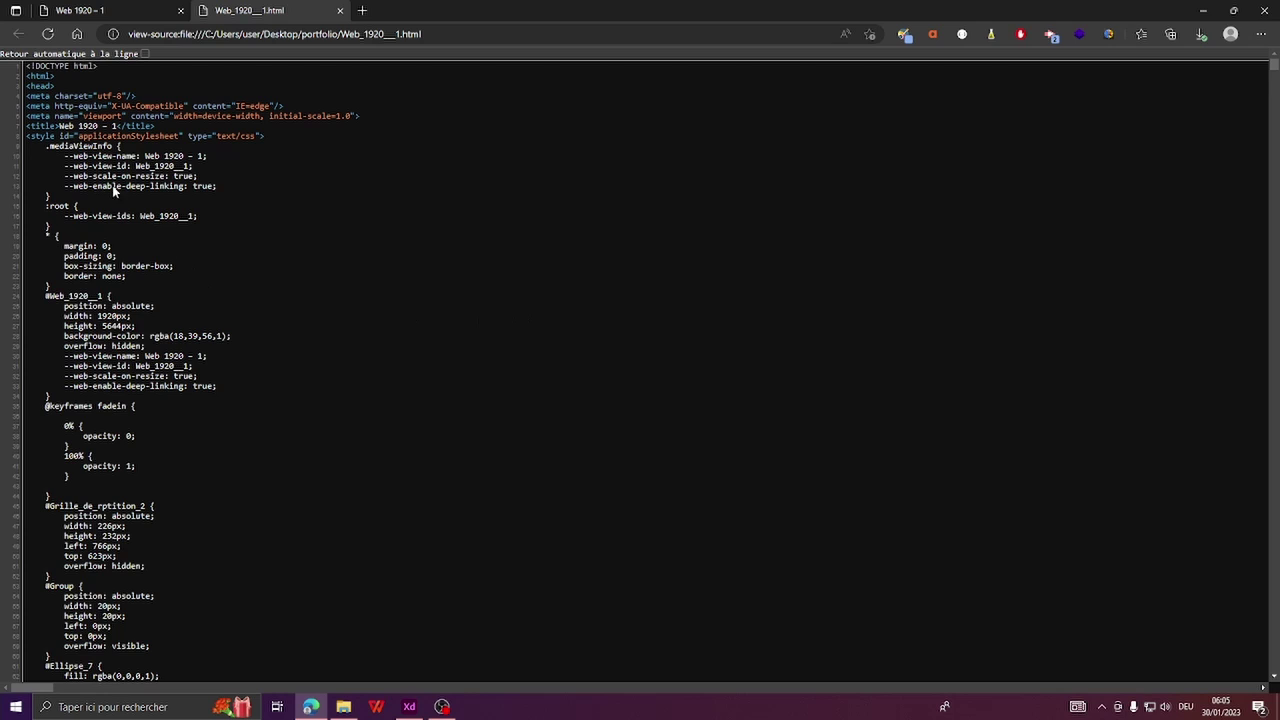
pyautogui.scroll(-1, 640, 360)
pyautogui.scroll(-5, 640, 365)
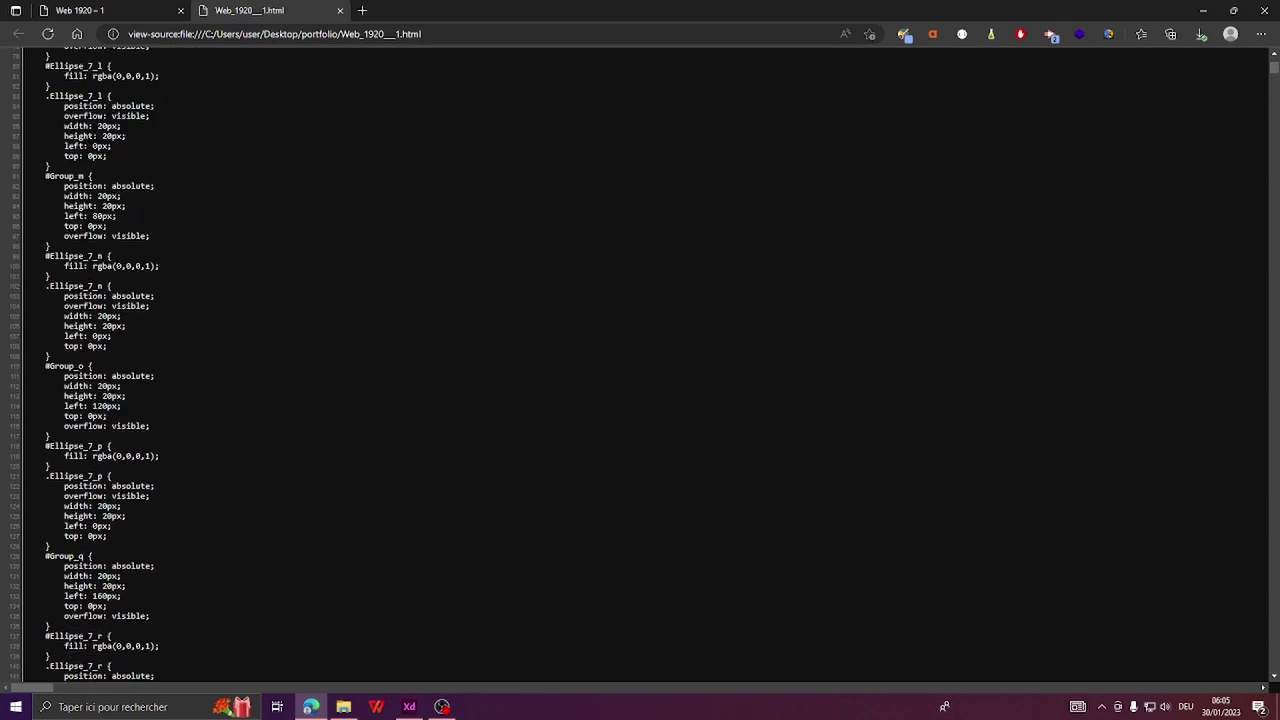
pyautogui.scroll(-5, 640, 365)
pyautogui.scroll(-5, 640, 365)
pyautogui.scroll(-5, 640, 365)
pyautogui.scroll(-5, 640, 365)
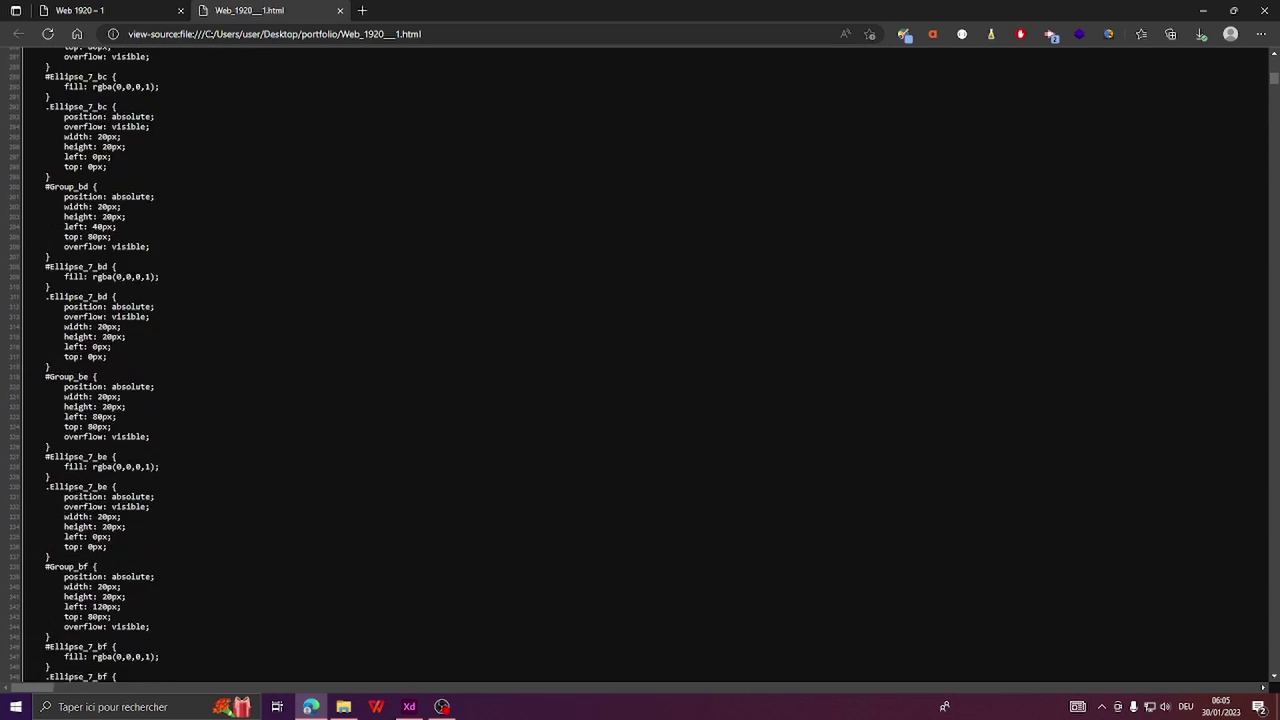
pyautogui.scroll(-5, 640, 365)
pyautogui.scroll(-5, 640, 365)
pyautogui.scroll(-5, 640, 365)
pyautogui.scroll(-5, 640, 365)
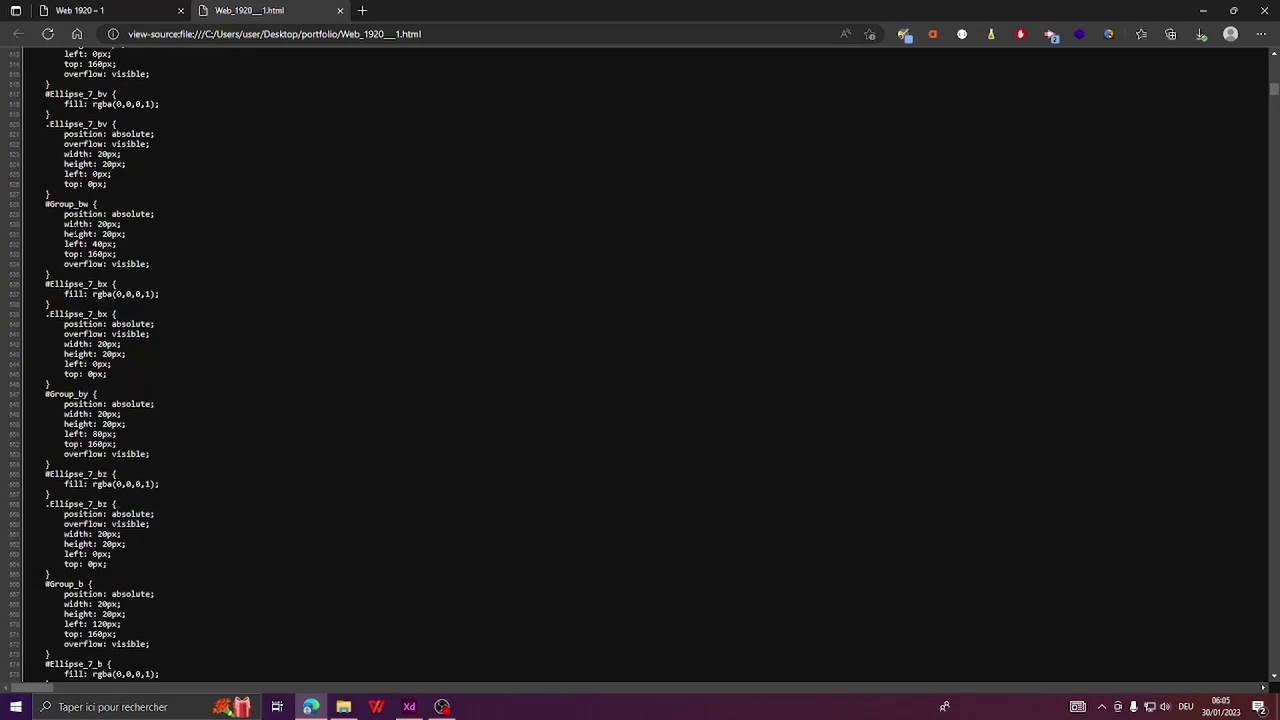
pyautogui.scroll(-5, 640, 365)
pyautogui.scroll(-5, 640, 365)
# Close the source view and open Web_1920__1.html in Visual Studio Code via Ouvrir avec
pyautogui.click(340, 11)
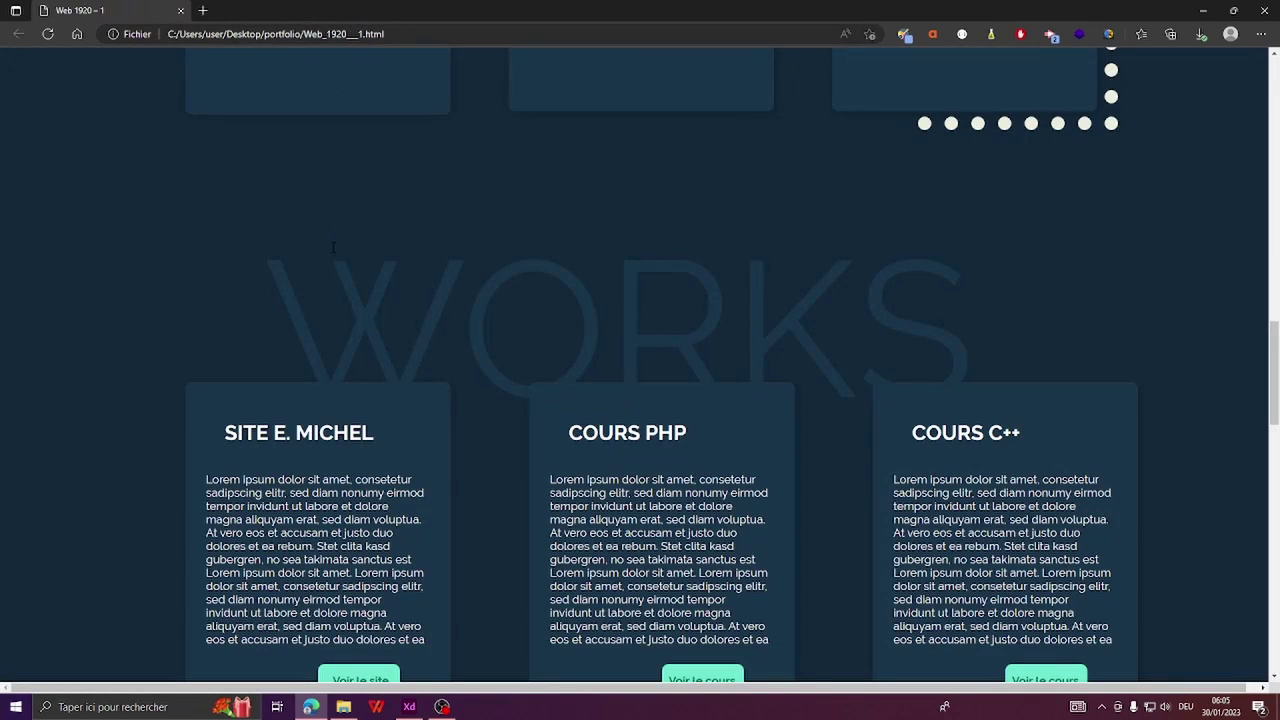
pyautogui.hotkey('alt', 'Tab')
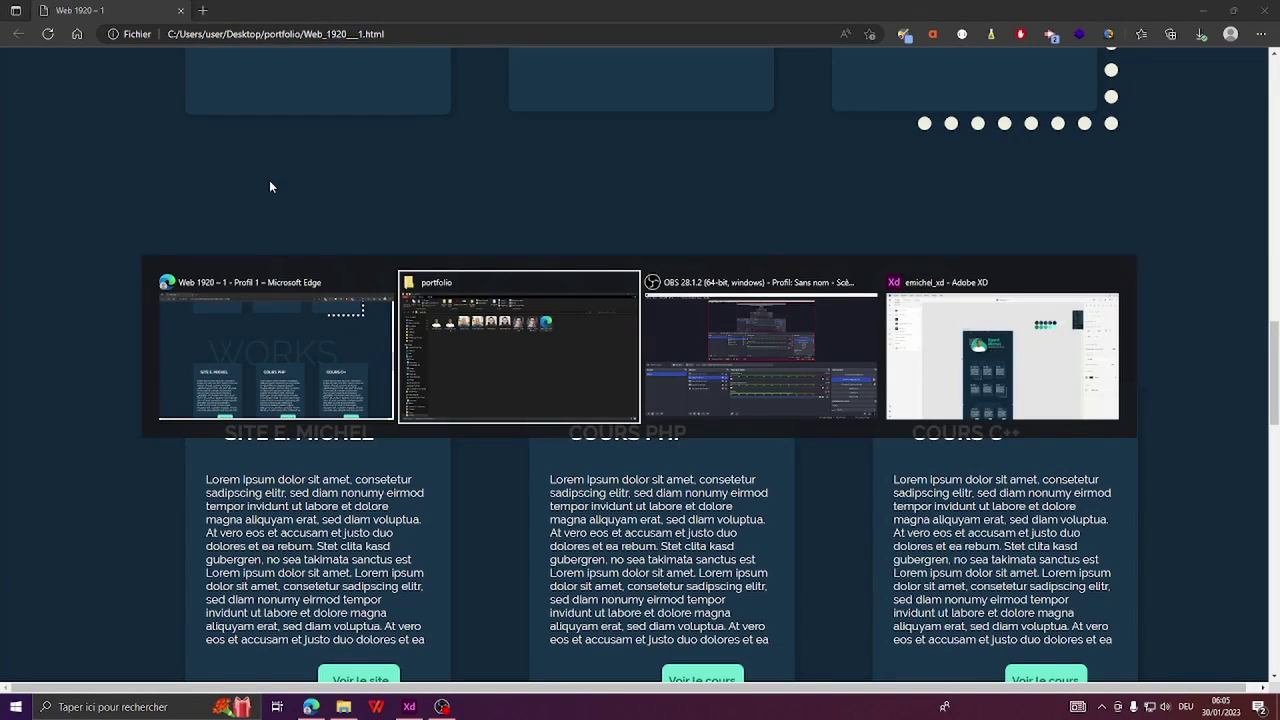
pyautogui.rightClick(783, 178)
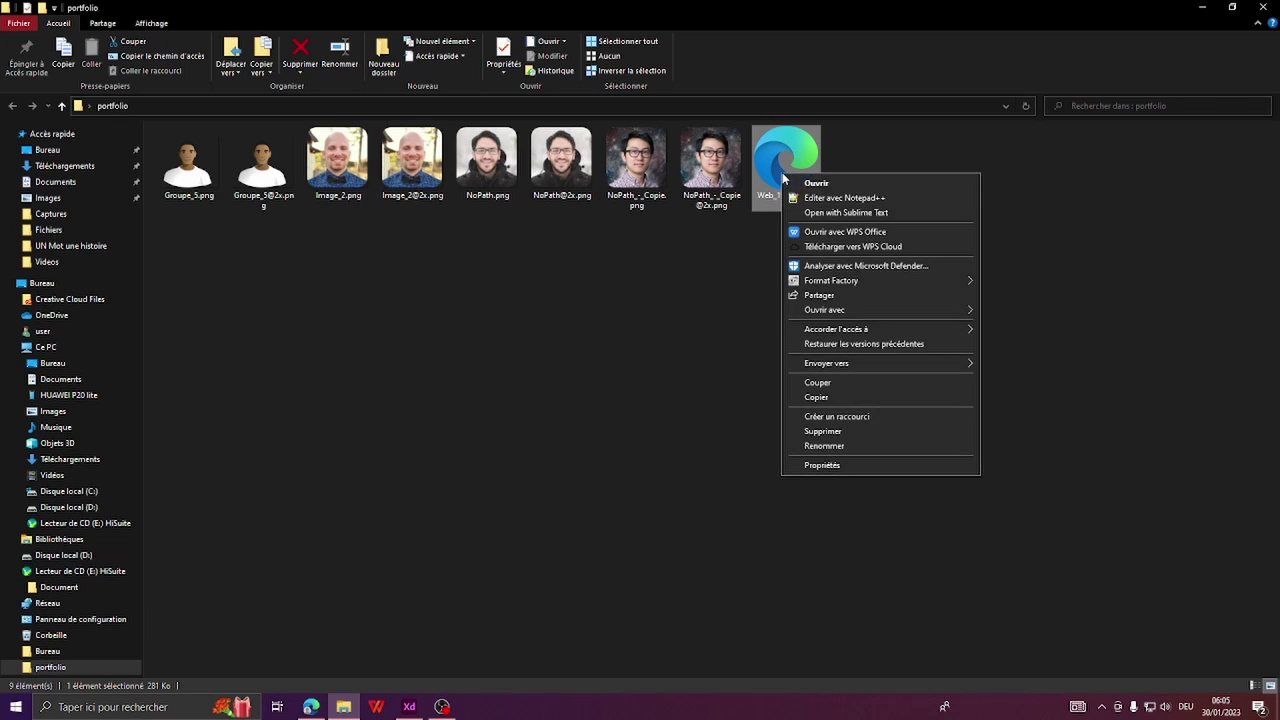
pyautogui.moveTo(824, 310)
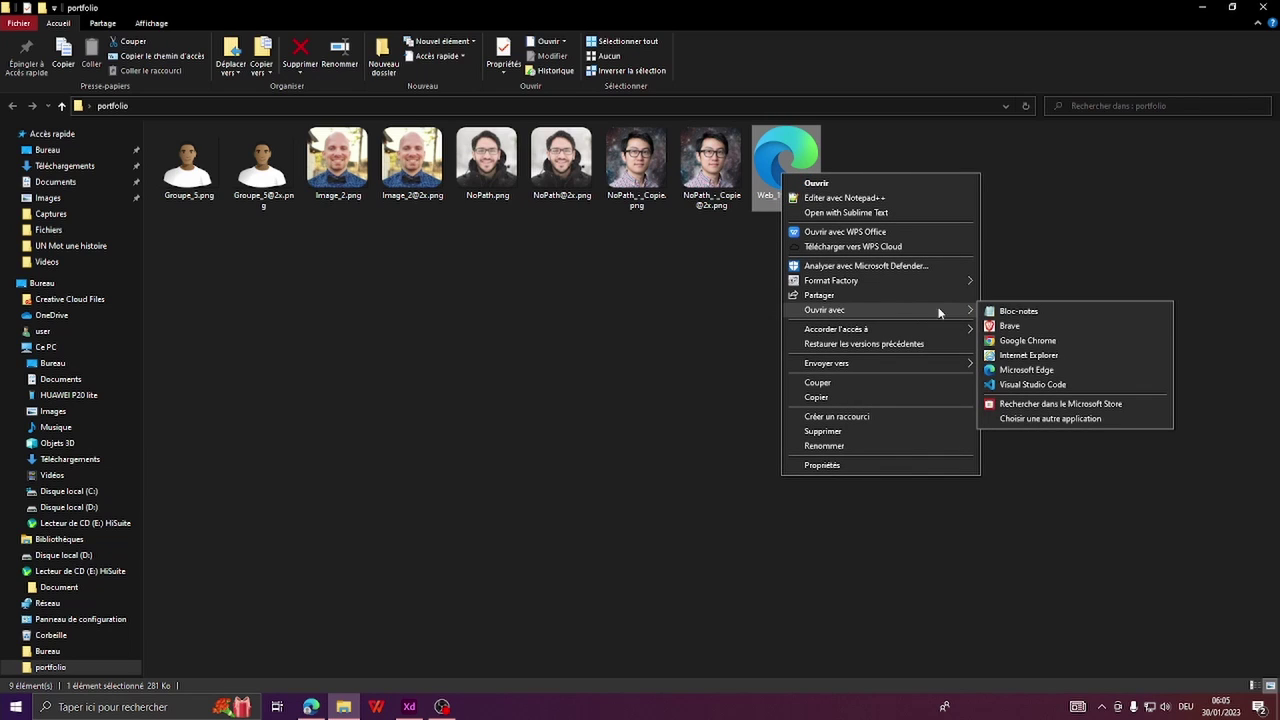
pyautogui.click(1030, 384)
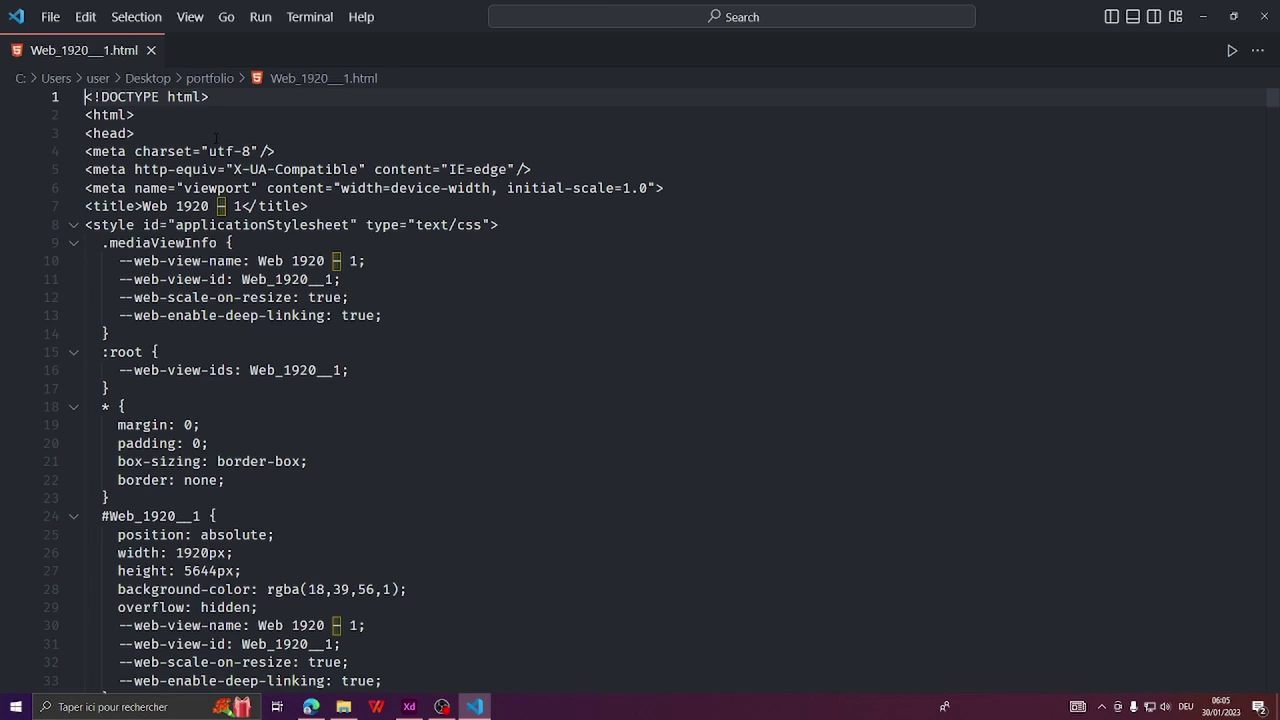
# Fold the .mediaViewInfo and :root CSS blocks, toggling the <style> block closed and open
pyautogui.click(72, 243)
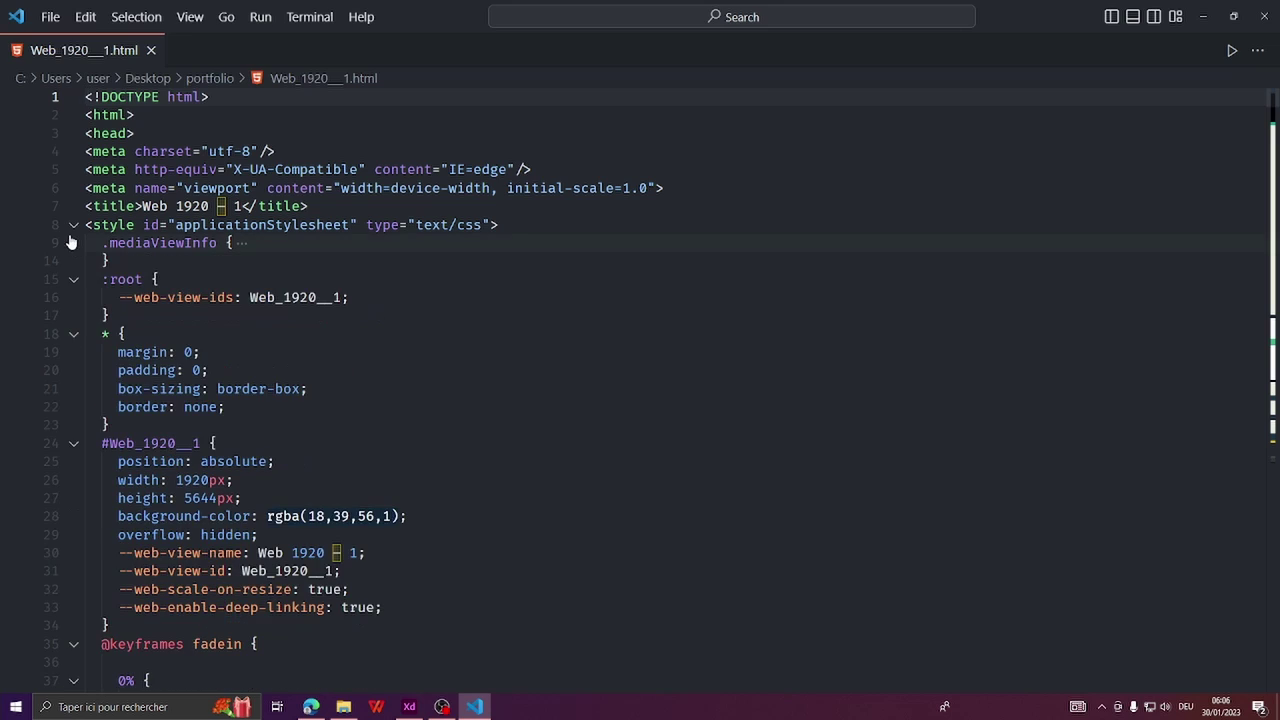
pyautogui.click(72, 226)
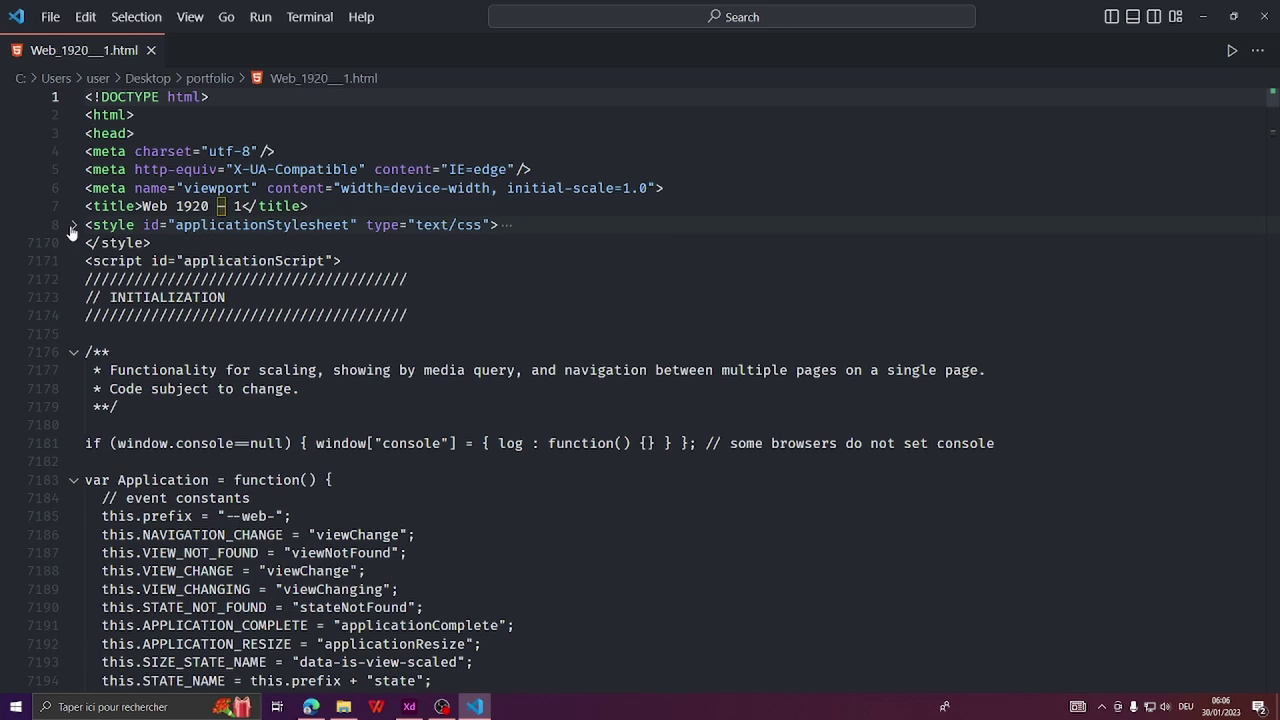
pyautogui.click(72, 226)
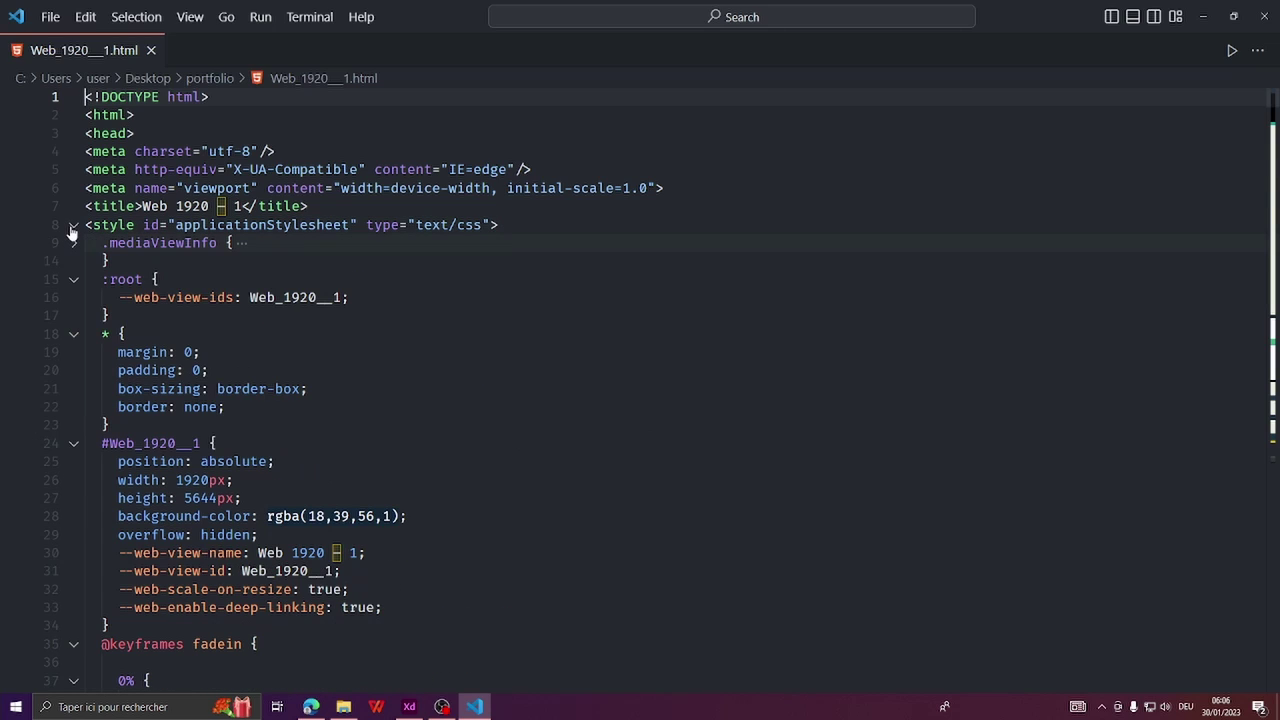
pyautogui.click(73, 280)
pyautogui.click(73, 316)
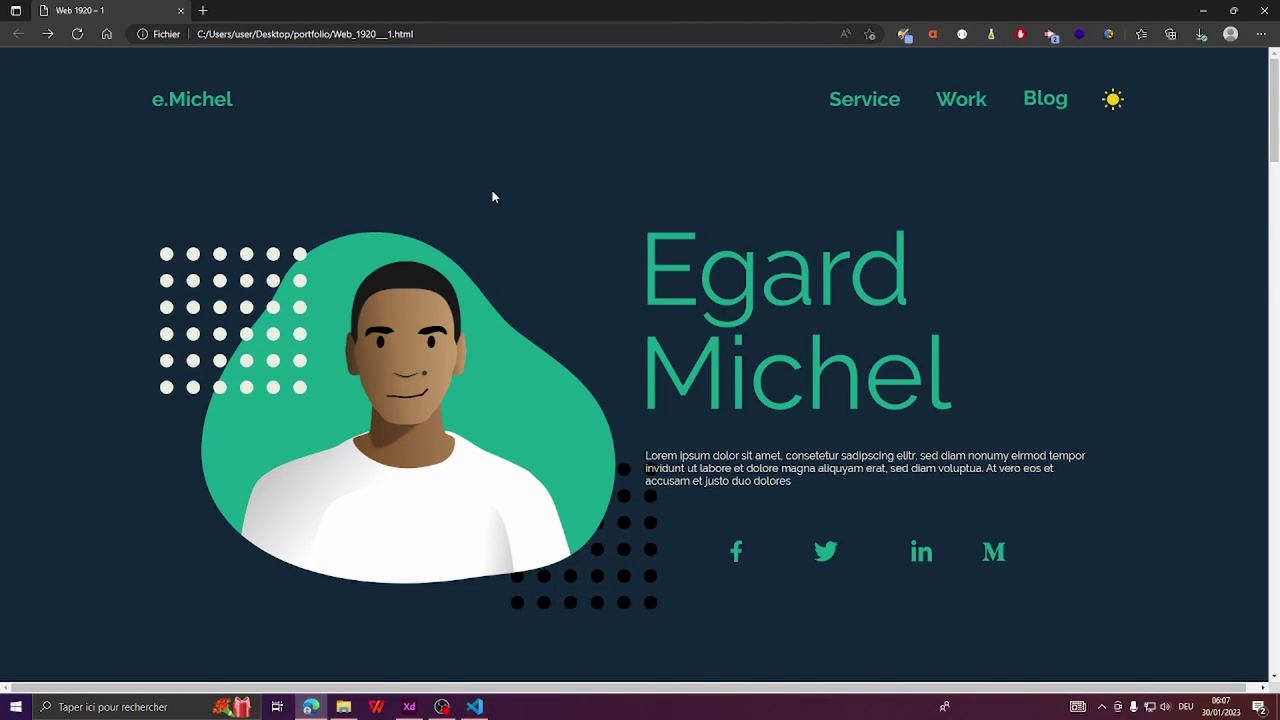
pyautogui.scroll(-10, 492, 197)
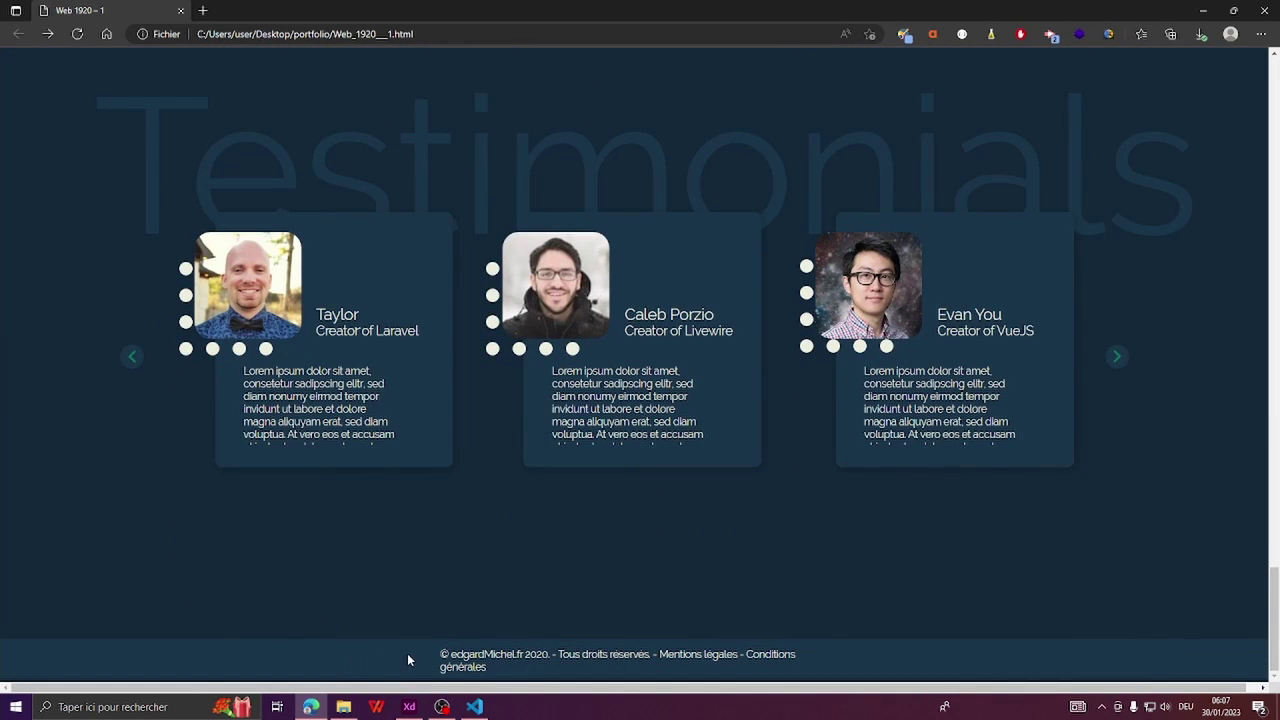
pyautogui.moveTo(441, 655); pyautogui.dragTo(790, 673)
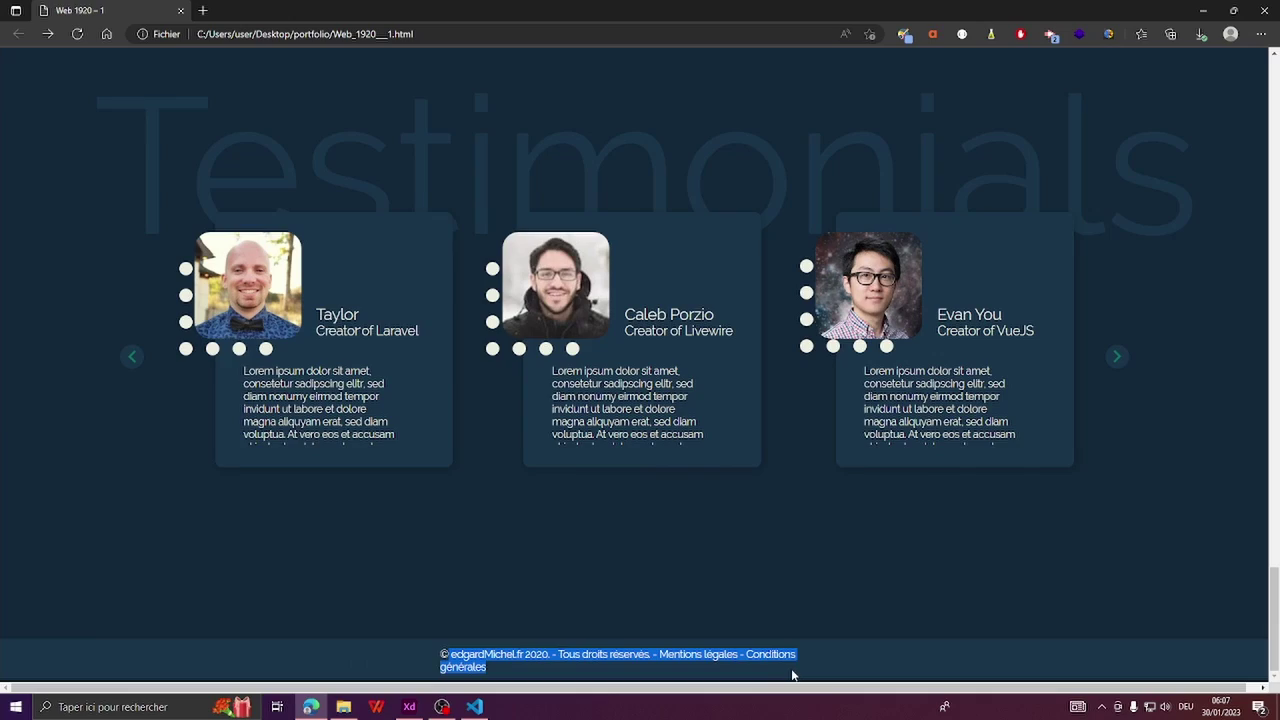
pyautogui.click(579, 612)
pyautogui.scroll(5, 528, 380)
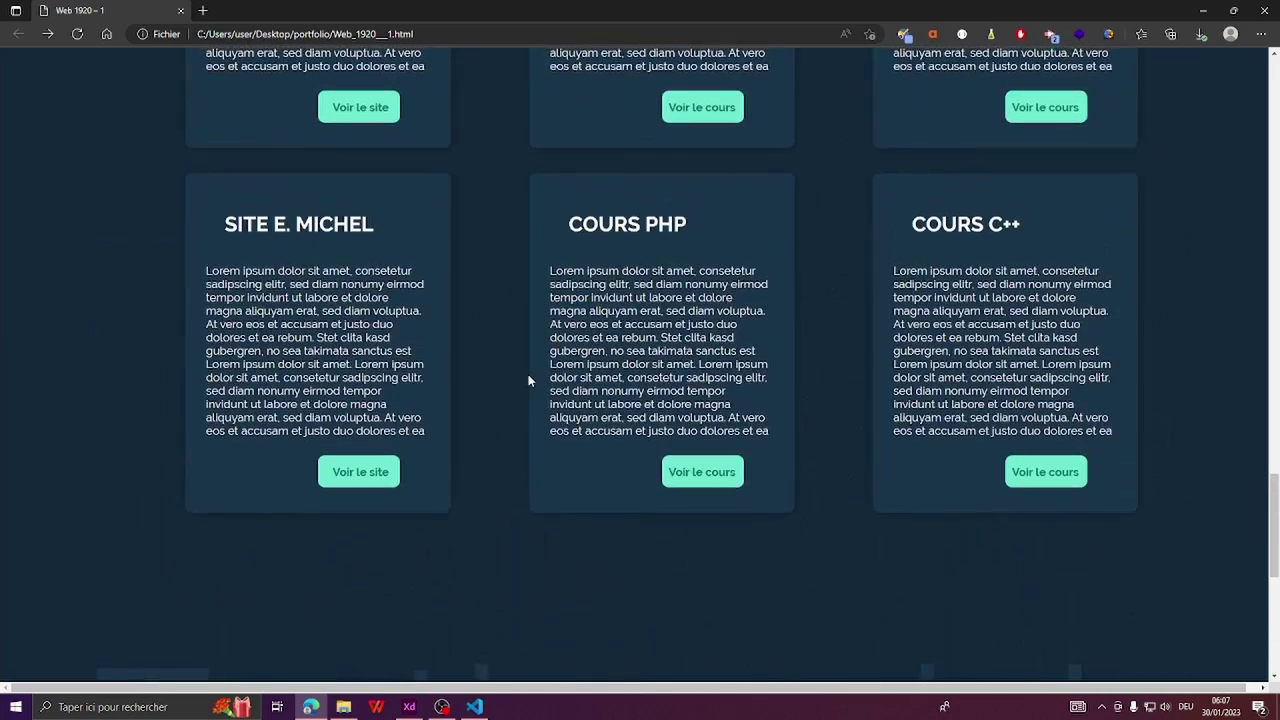
pyautogui.scroll(2, 528, 380)
pyautogui.scroll(3, 528, 380)
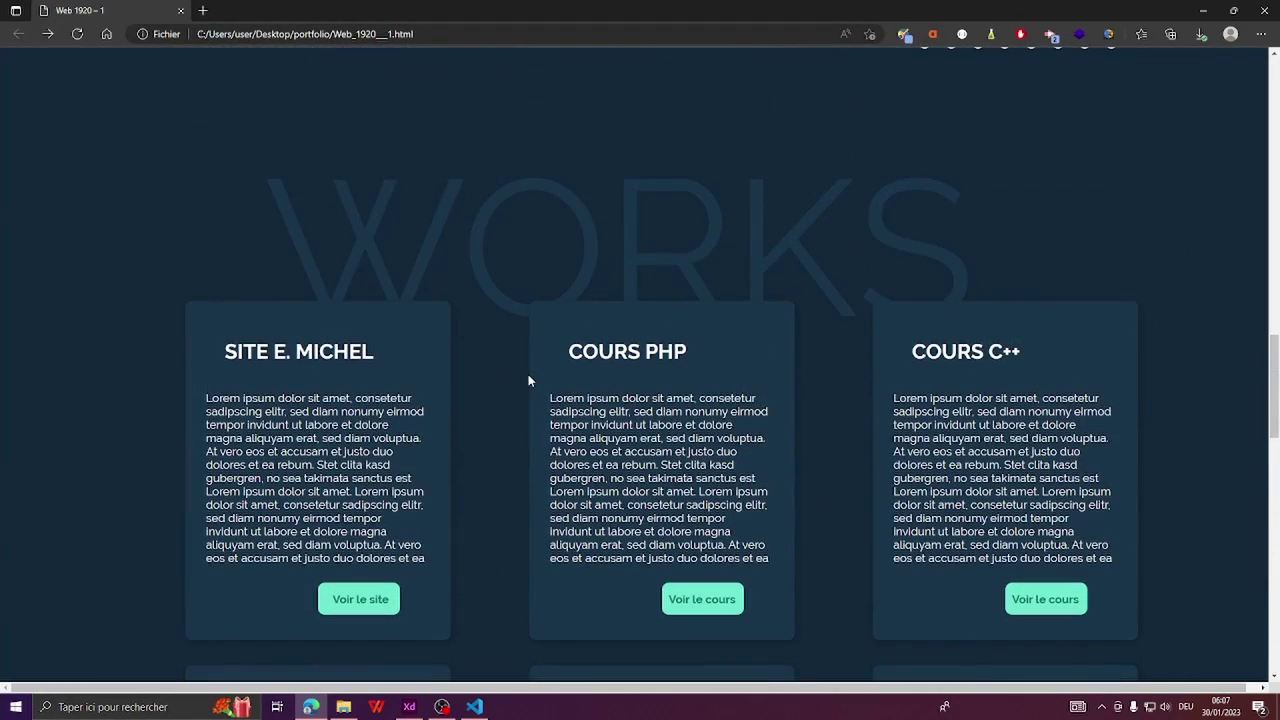